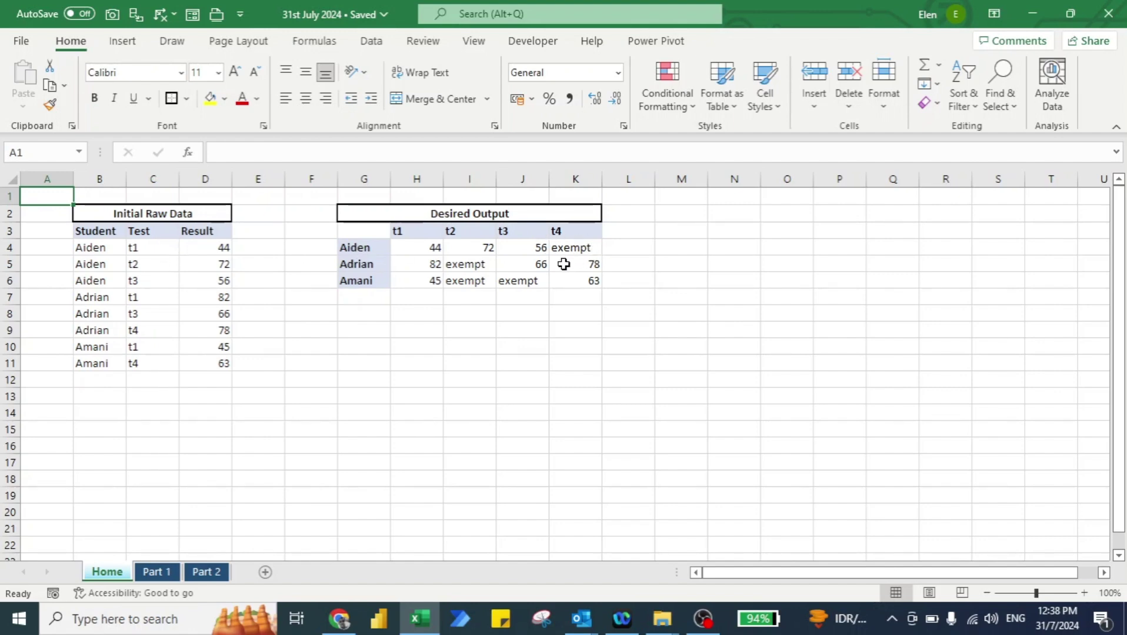
On the Part 1 sheet, load the raw data range B3:D11 into Power Query as a table with headers.
{"action": "left_click", "coordinate": [155, 572]}
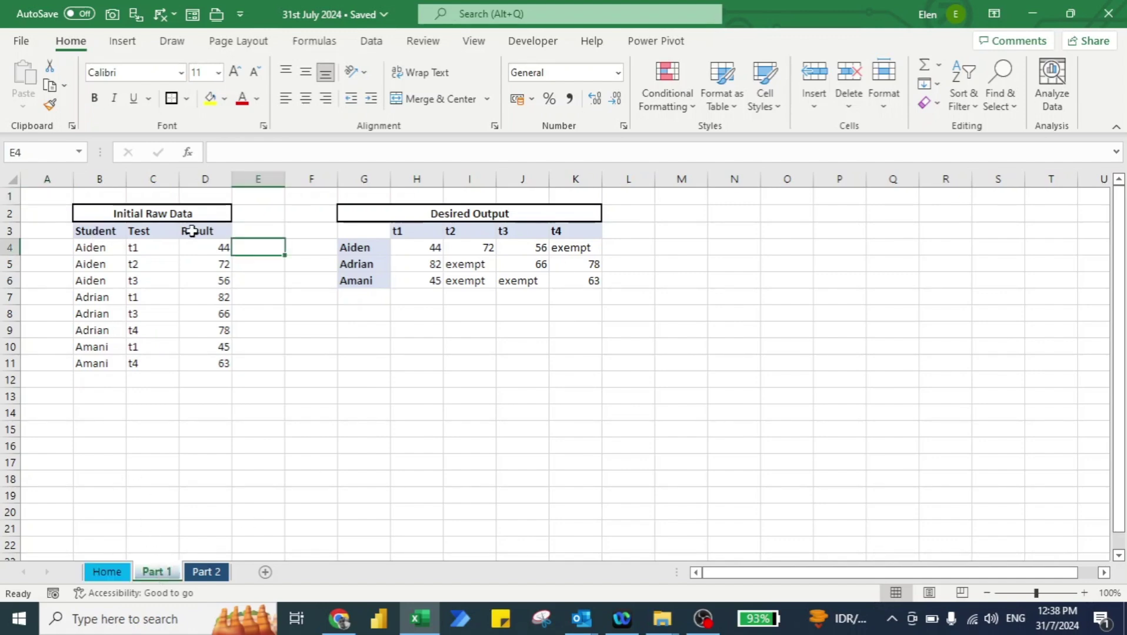
{"action": "left_click", "coordinate": [98, 231]}
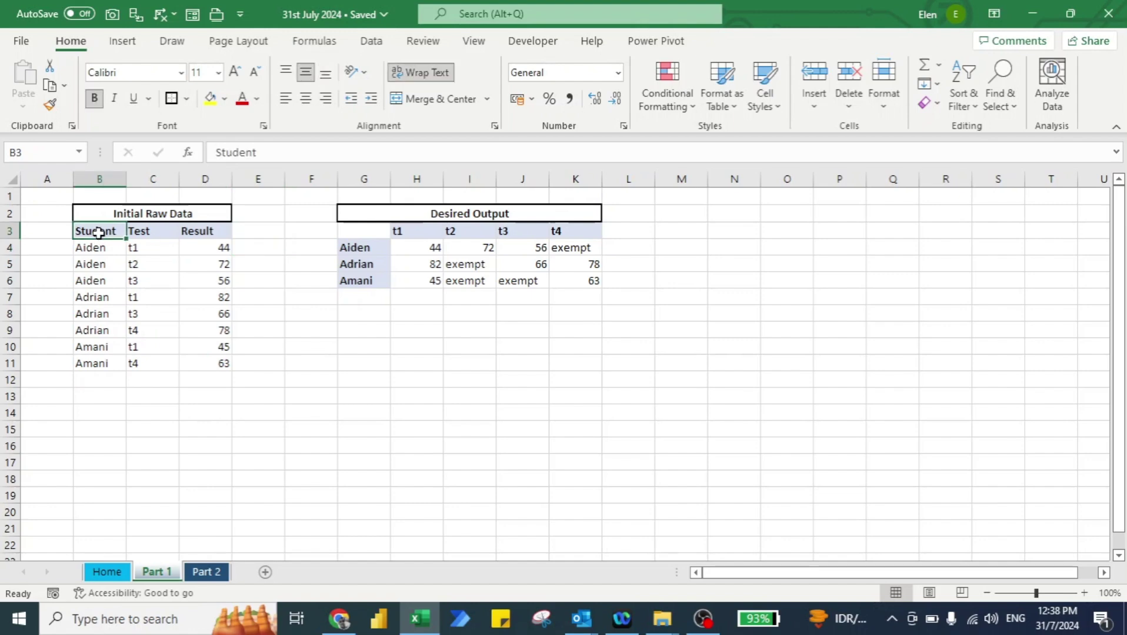
{"action": "key", "text": "ctrl+shift+Down"}
{"action": "key", "text": "ctrl+shift+Right"}
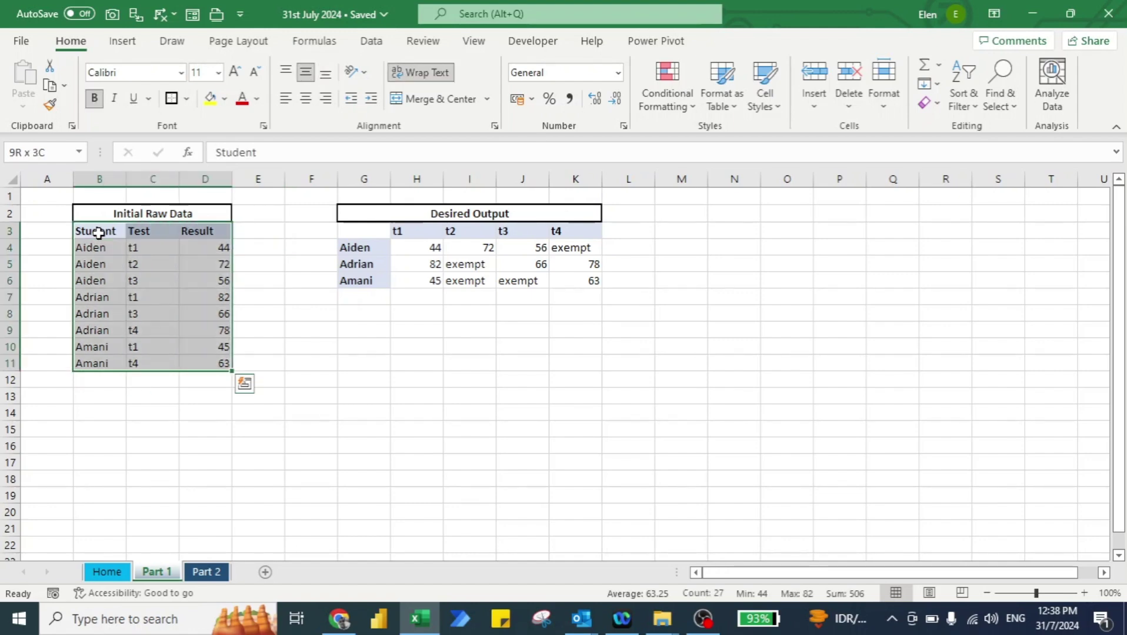
{"action": "left_click", "coordinate": [370, 44]}
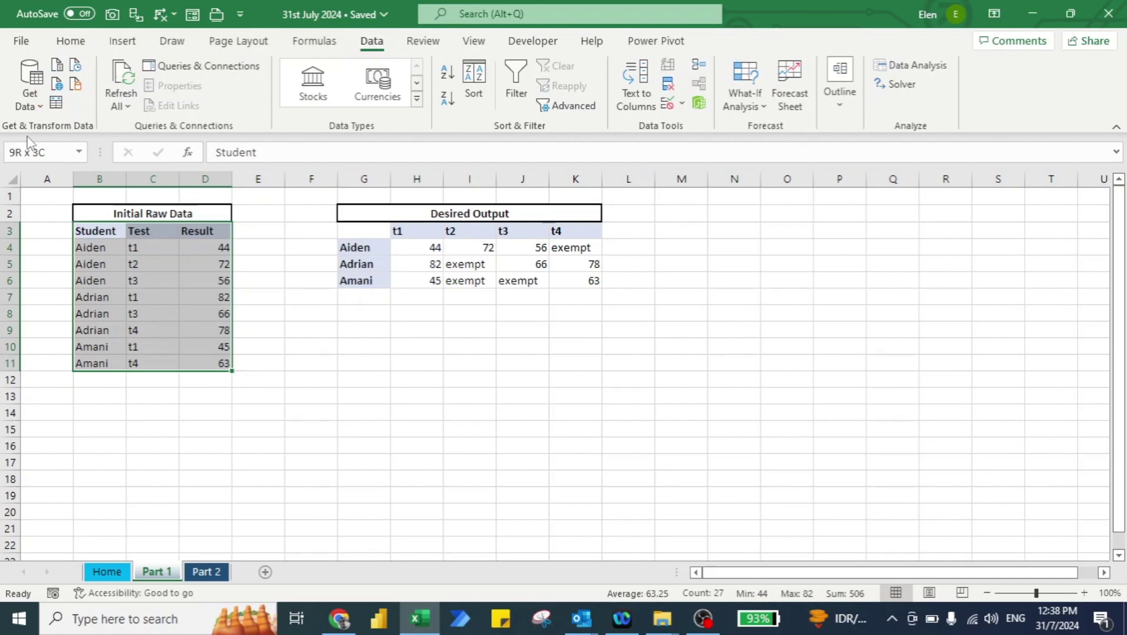
{"action": "left_click", "coordinate": [57, 104]}
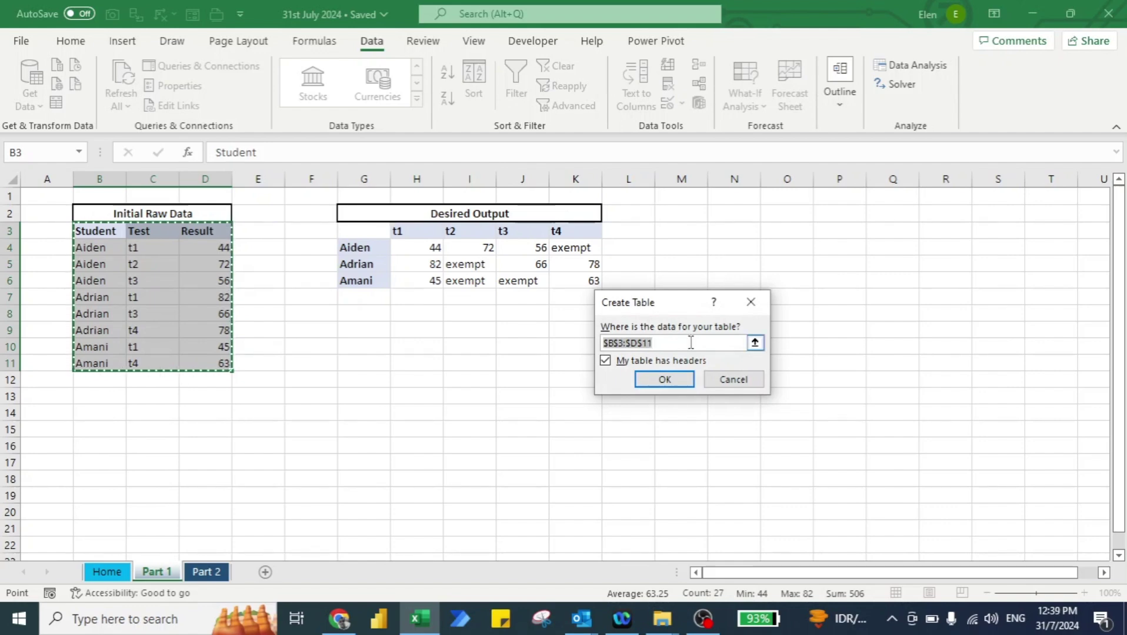
{"action": "left_click", "coordinate": [687, 380]}
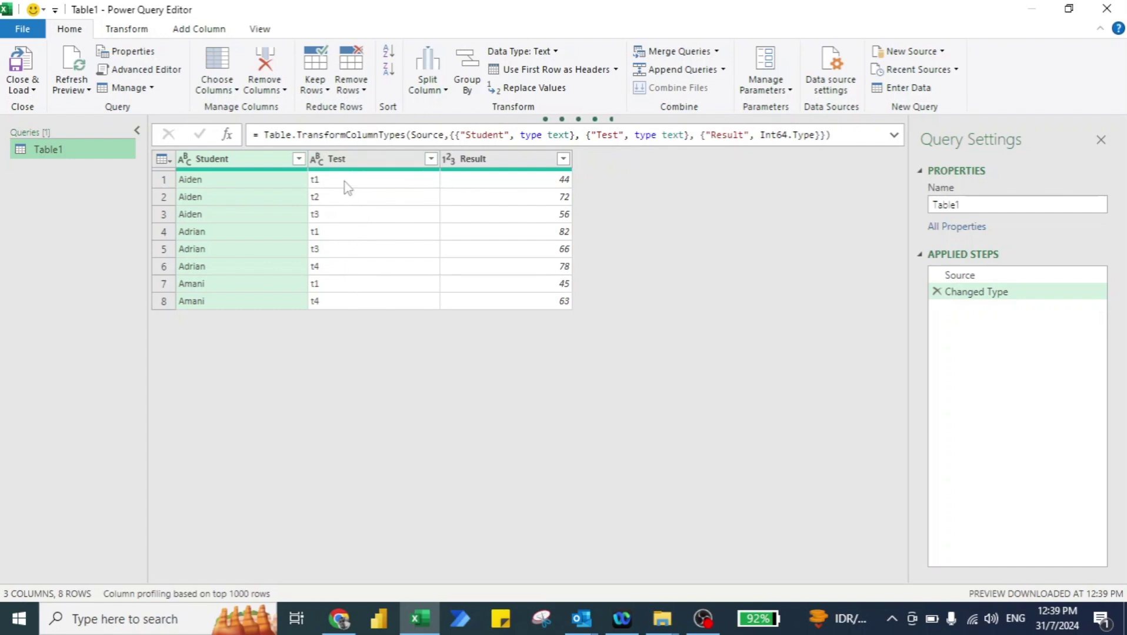
Pivot the Test column using Result as the values column, with the aggregate function set to Don't Aggregate.
{"action": "left_click", "coordinate": [341, 165]}
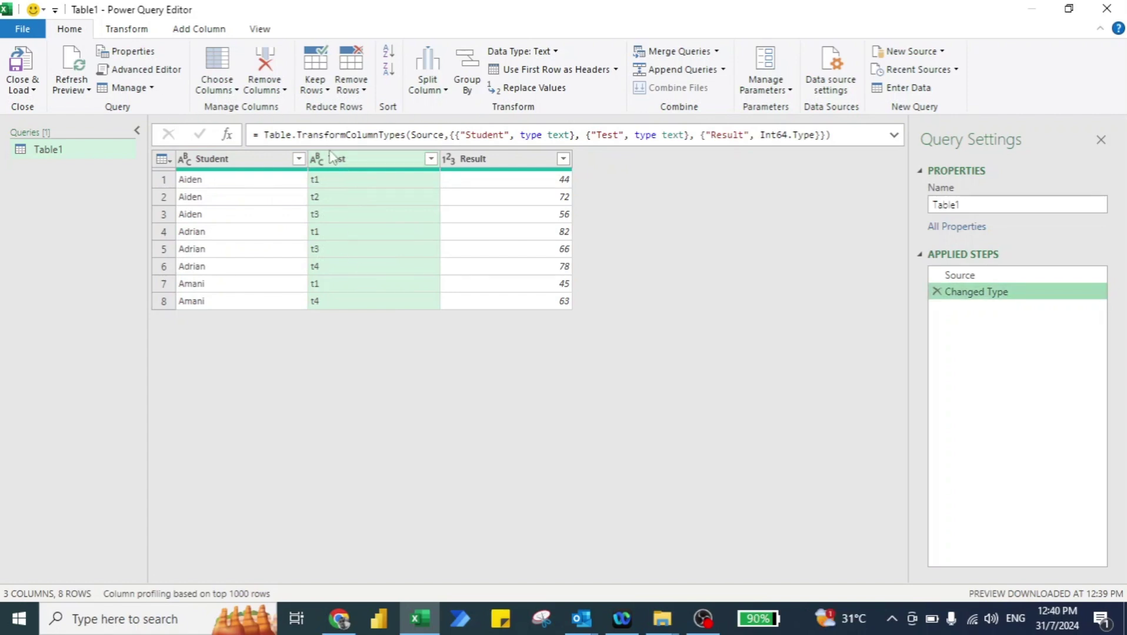
{"action": "left_click", "coordinate": [123, 32]}
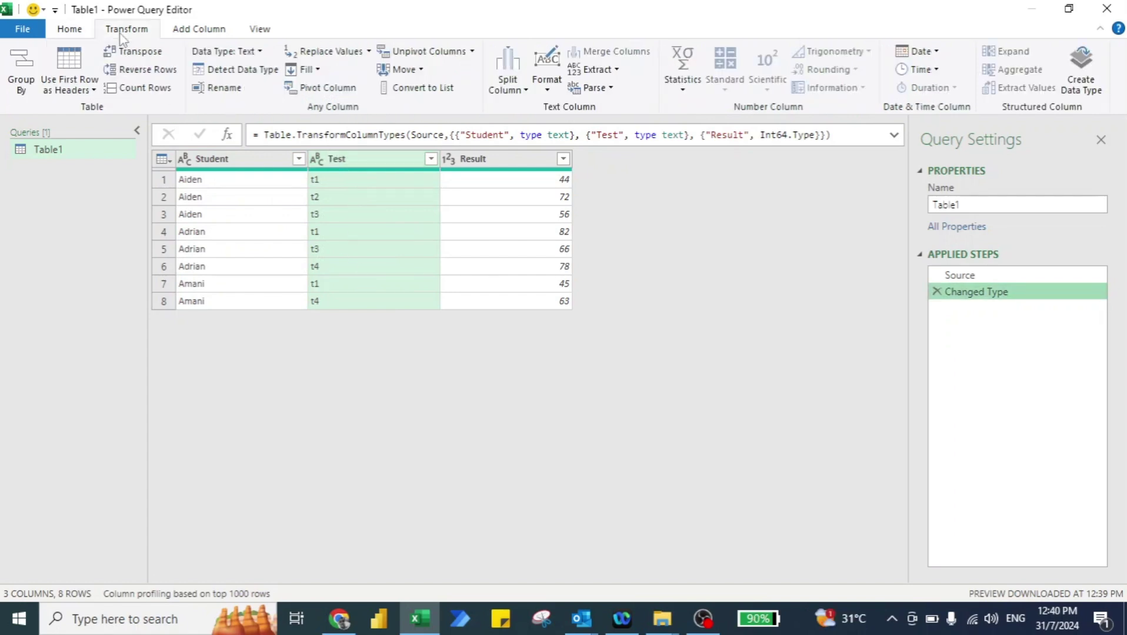
{"action": "left_click", "coordinate": [309, 92]}
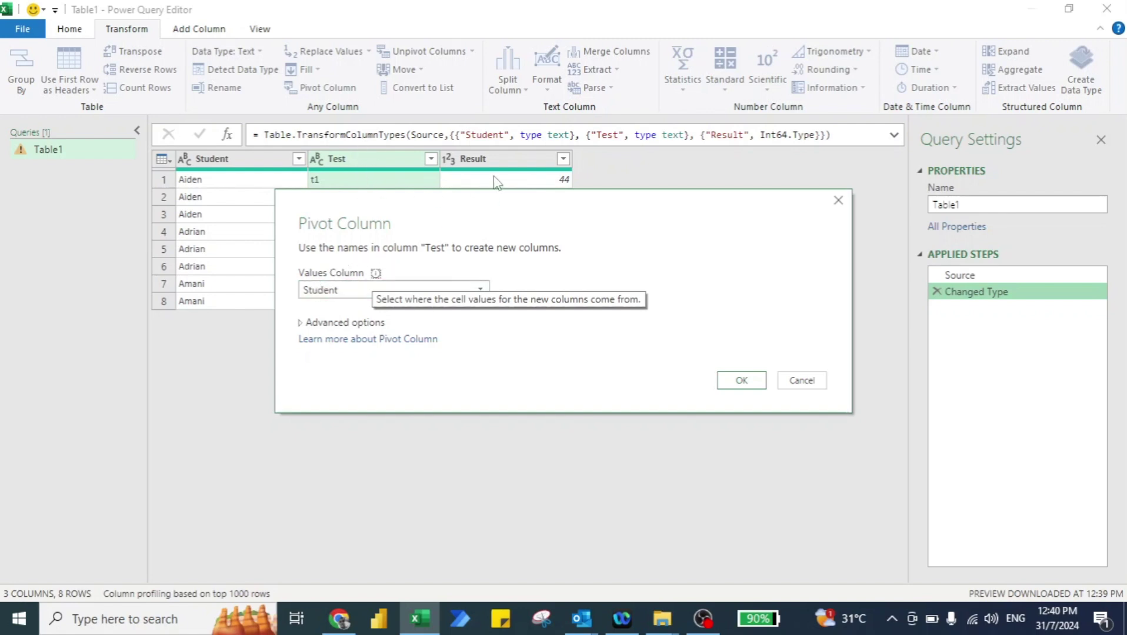
{"action": "left_click", "coordinate": [356, 290]}
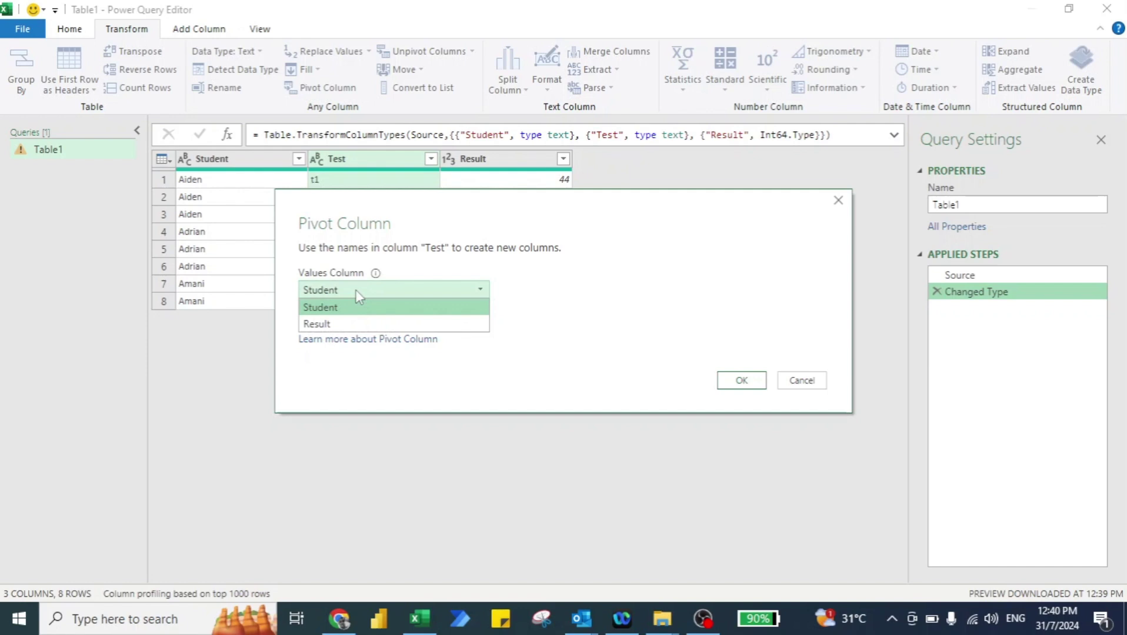
{"action": "left_click", "coordinate": [330, 323]}
{"action": "left_click", "coordinate": [322, 325]}
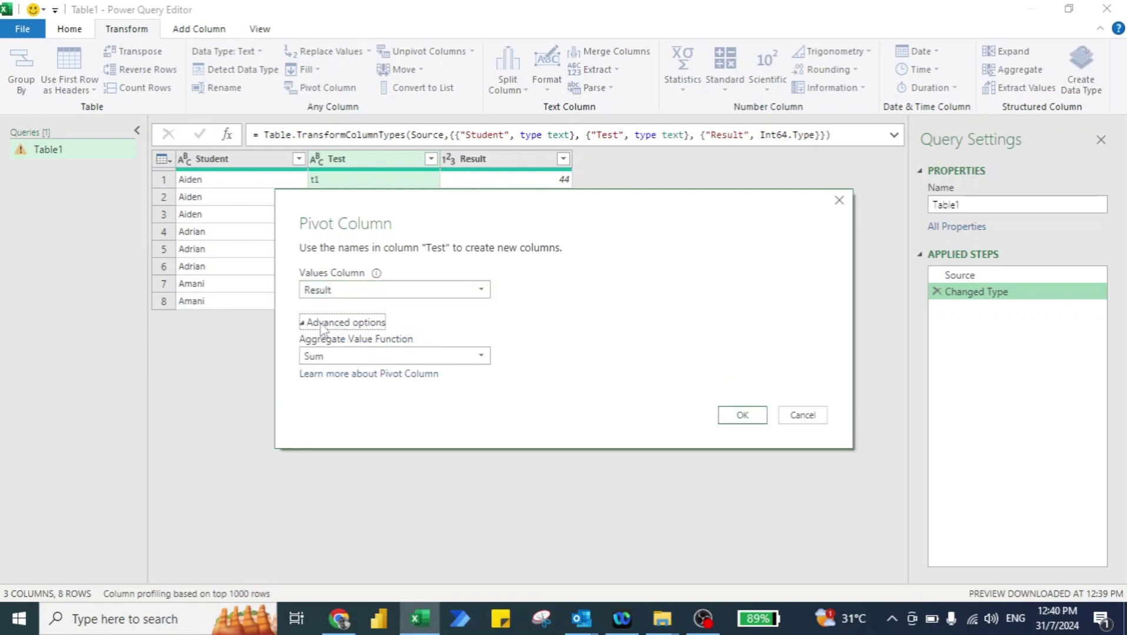
{"action": "left_click", "coordinate": [340, 357]}
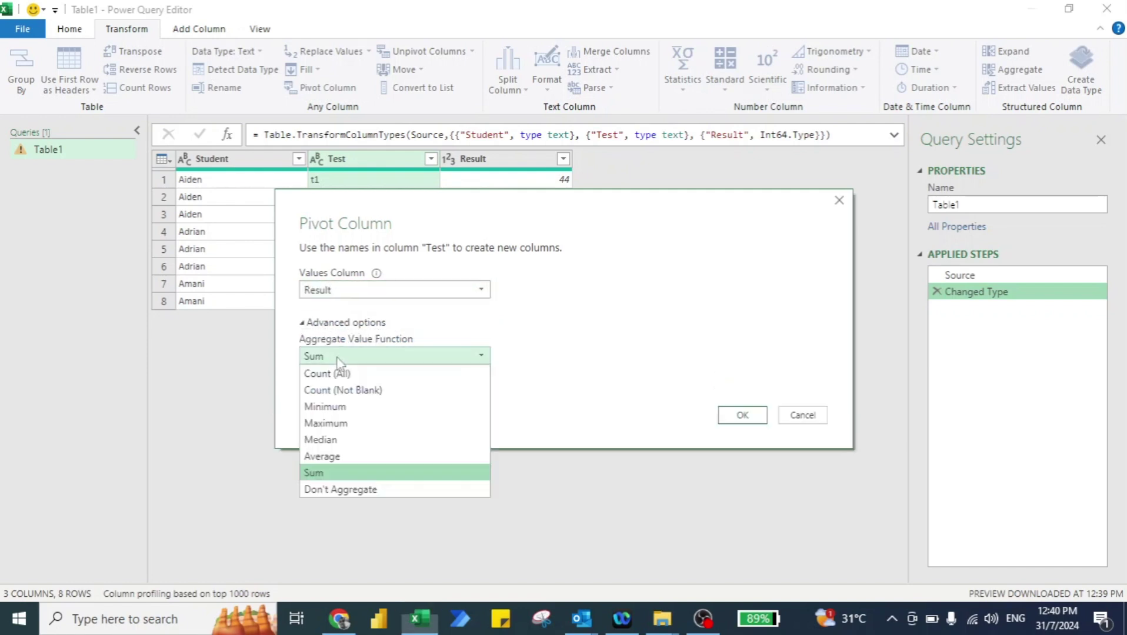
{"action": "left_click", "coordinate": [356, 491]}
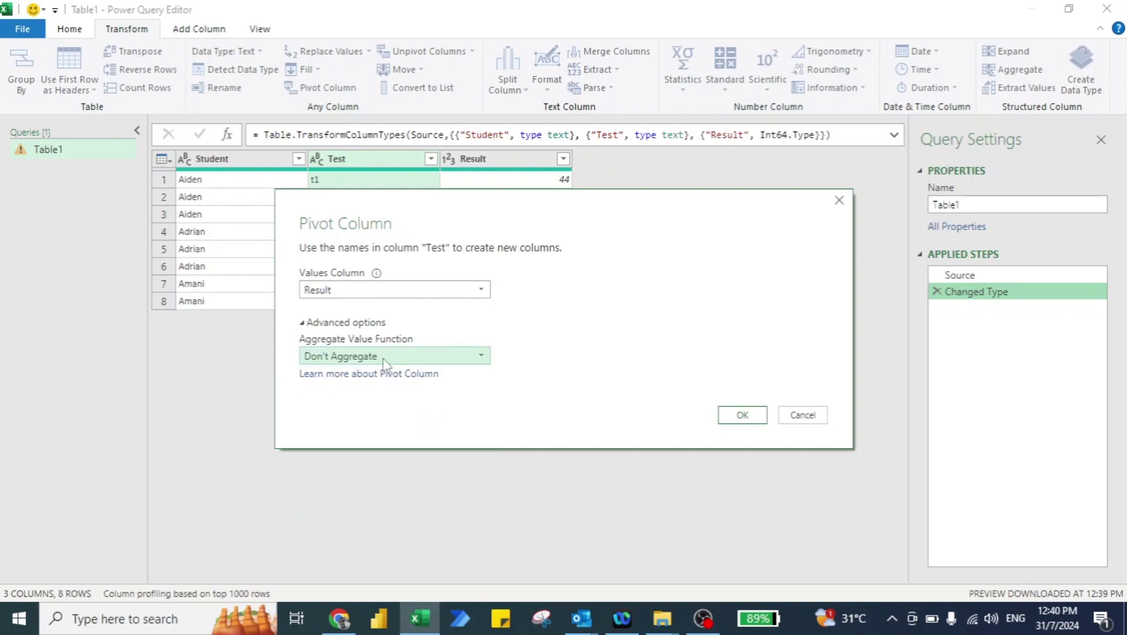
{"action": "left_click", "coordinate": [743, 416]}
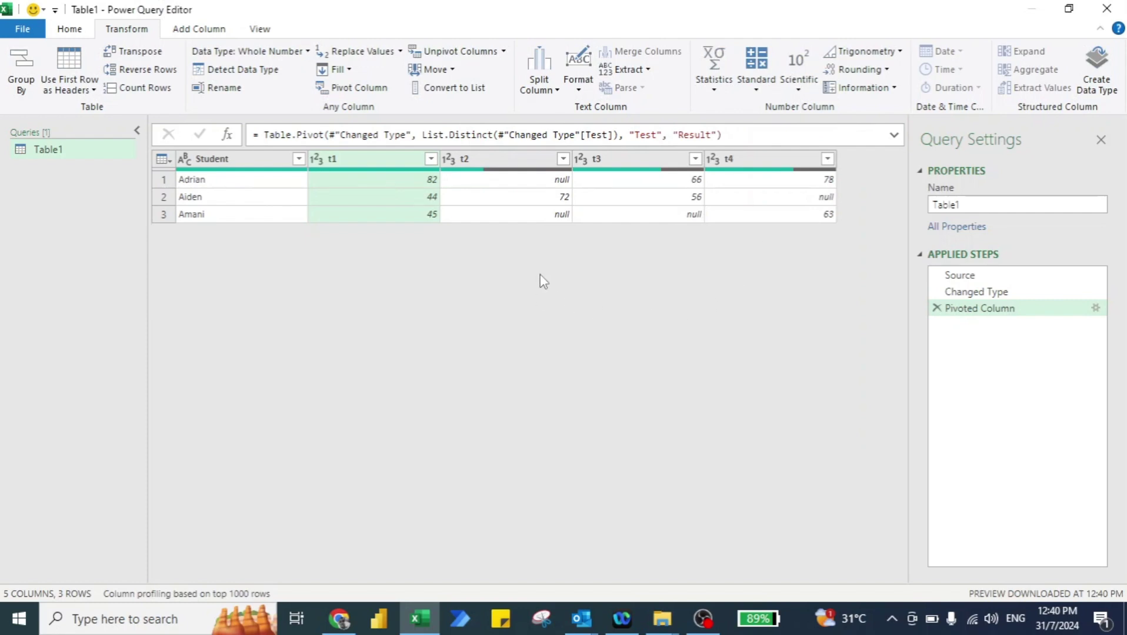
{"action": "left_click", "coordinate": [549, 179]}
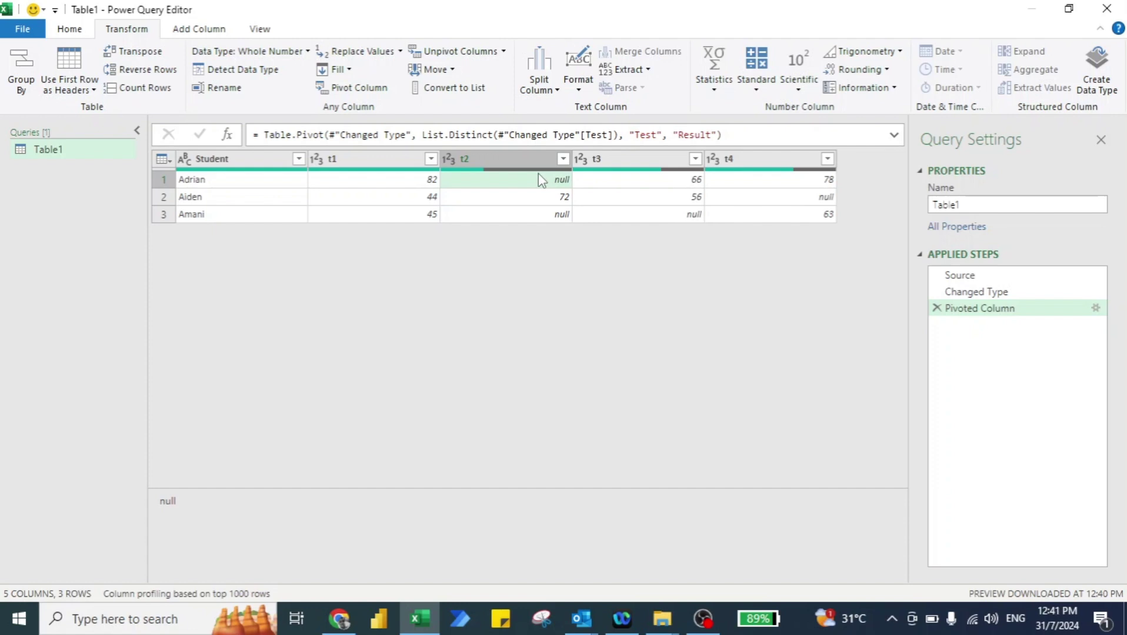
{"action": "left_click", "coordinate": [517, 159]}
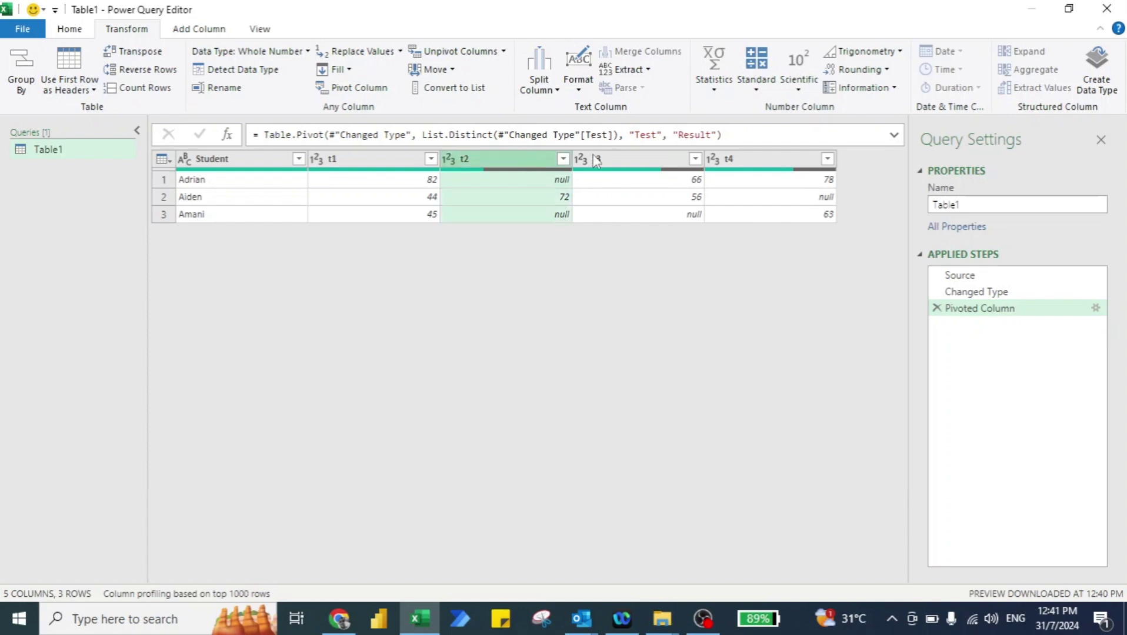
{"action": "left_click", "coordinate": [765, 153], "text": "shift"}
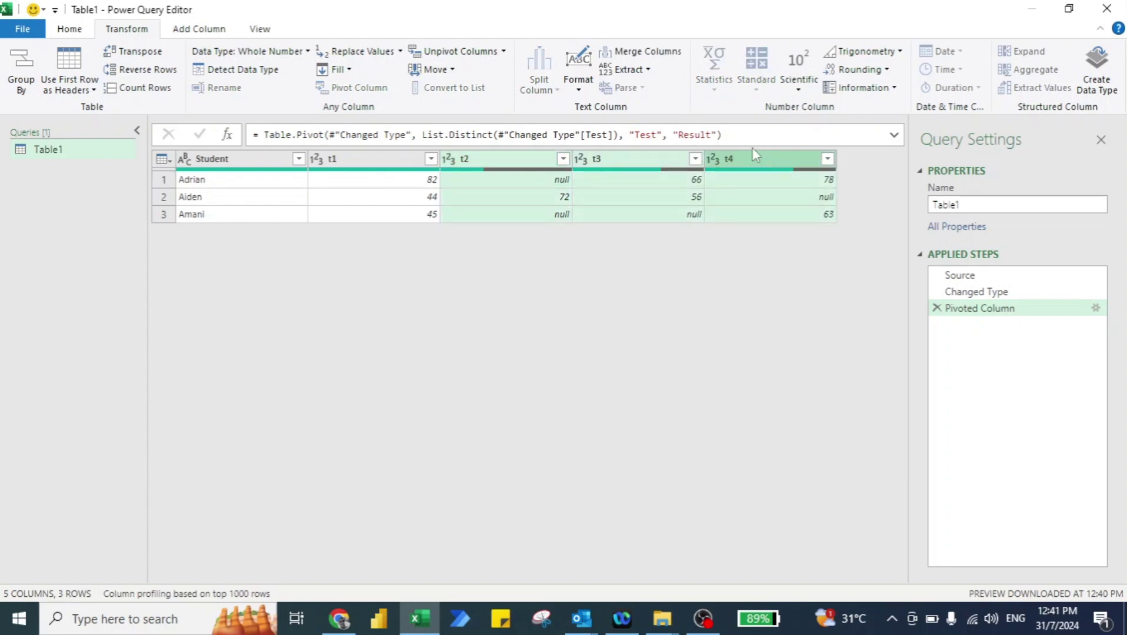
{"action": "left_click", "coordinate": [355, 52]}
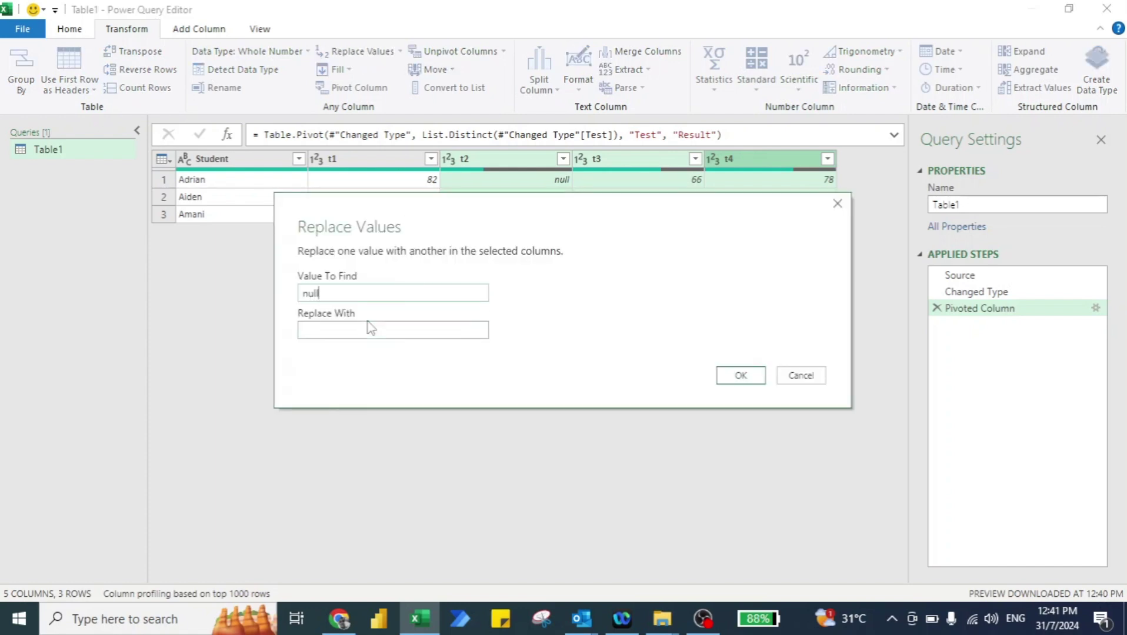
{"action": "left_click", "coordinate": [352, 331]}
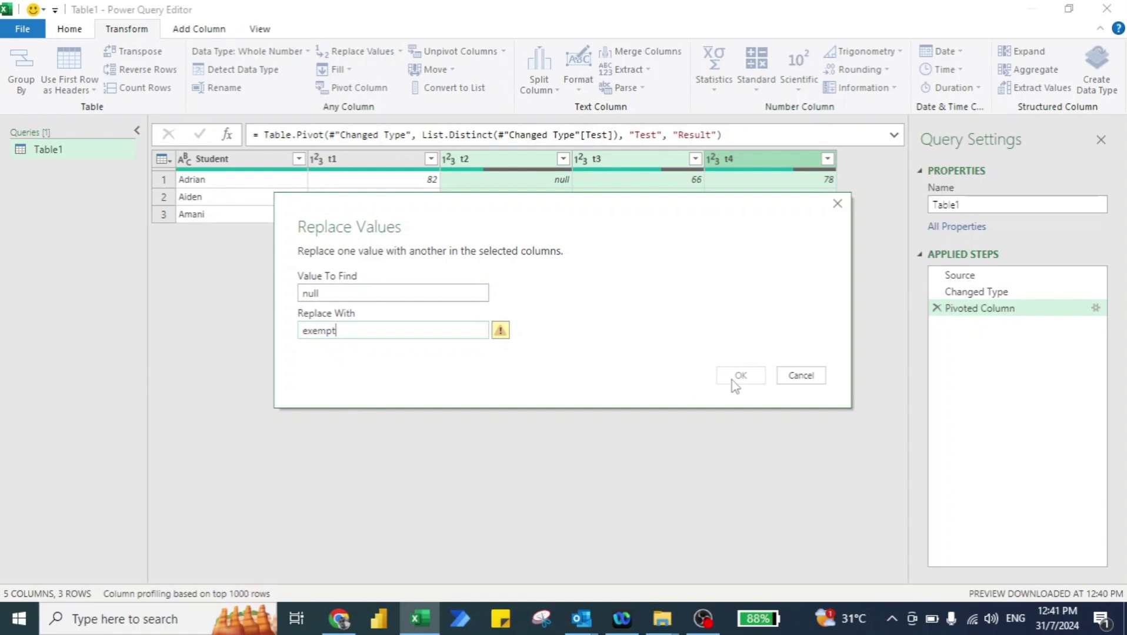
{"action": "left_click", "coordinate": [838, 211]}
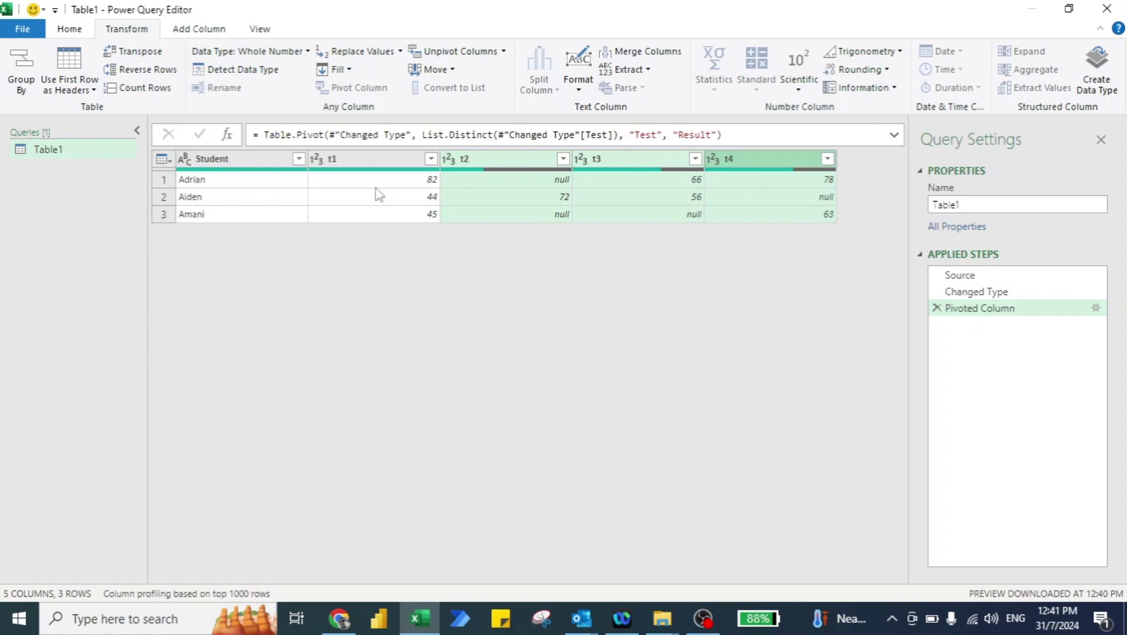
Change the data type of columns t1 through t4 to Text.
{"action": "left_click", "coordinate": [360, 162]}
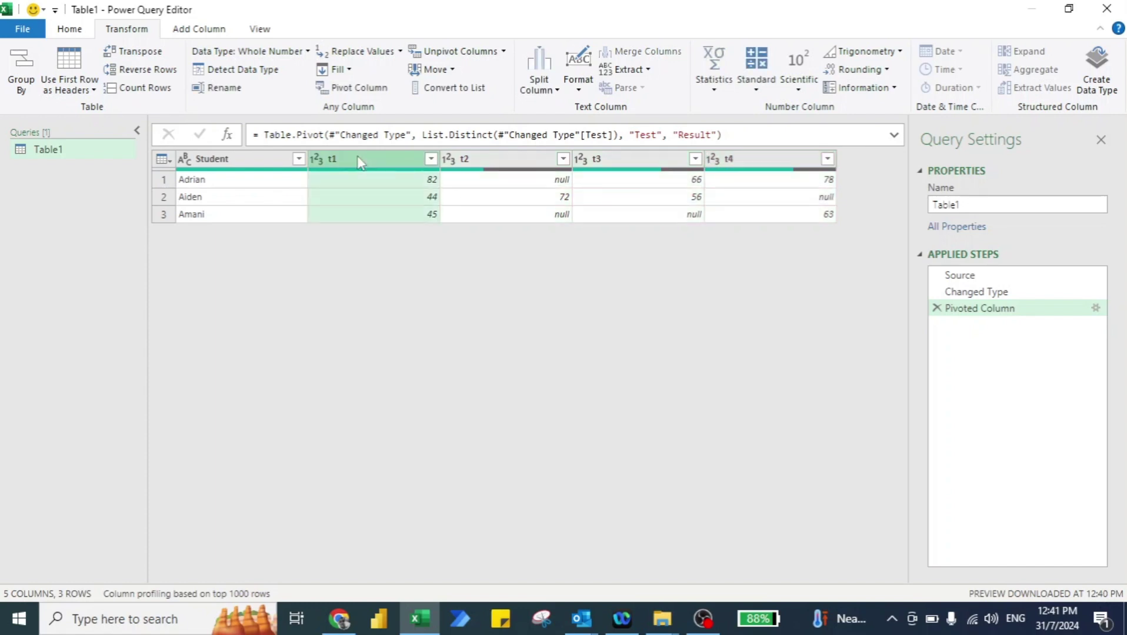
{"action": "left_click", "coordinate": [750, 156], "text": "shift"}
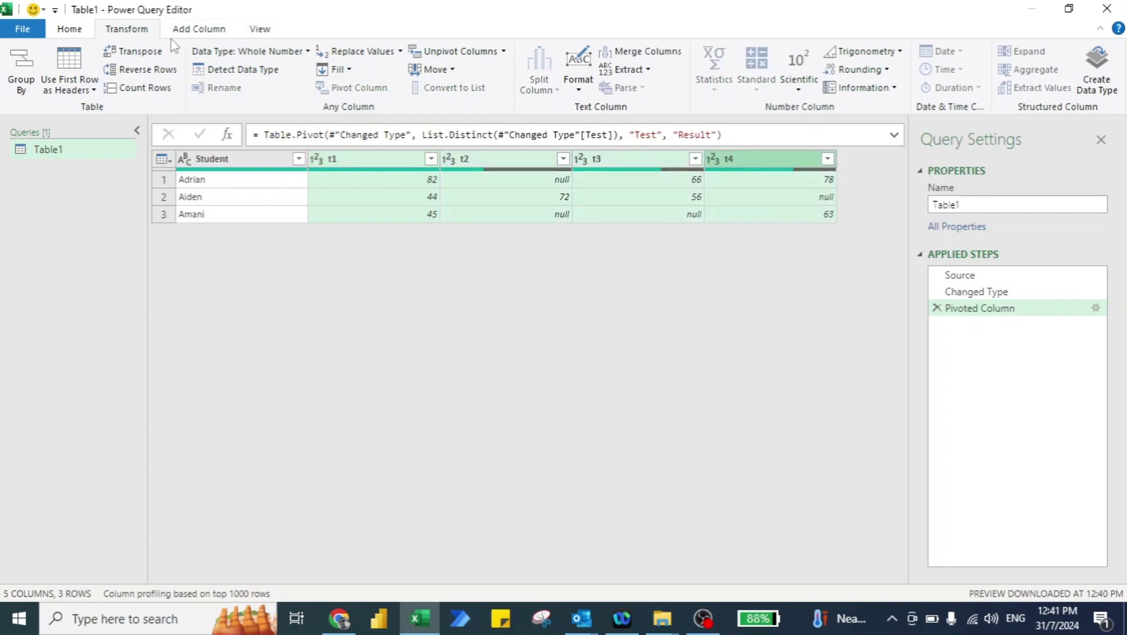
{"action": "left_click", "coordinate": [305, 52]}
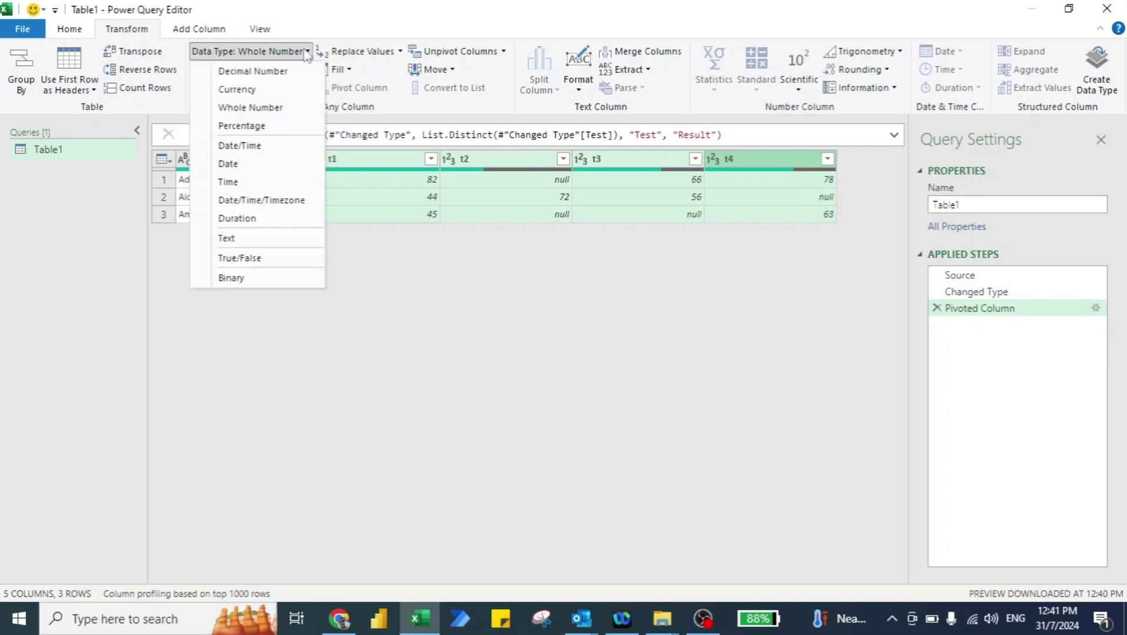
{"action": "left_click", "coordinate": [259, 239]}
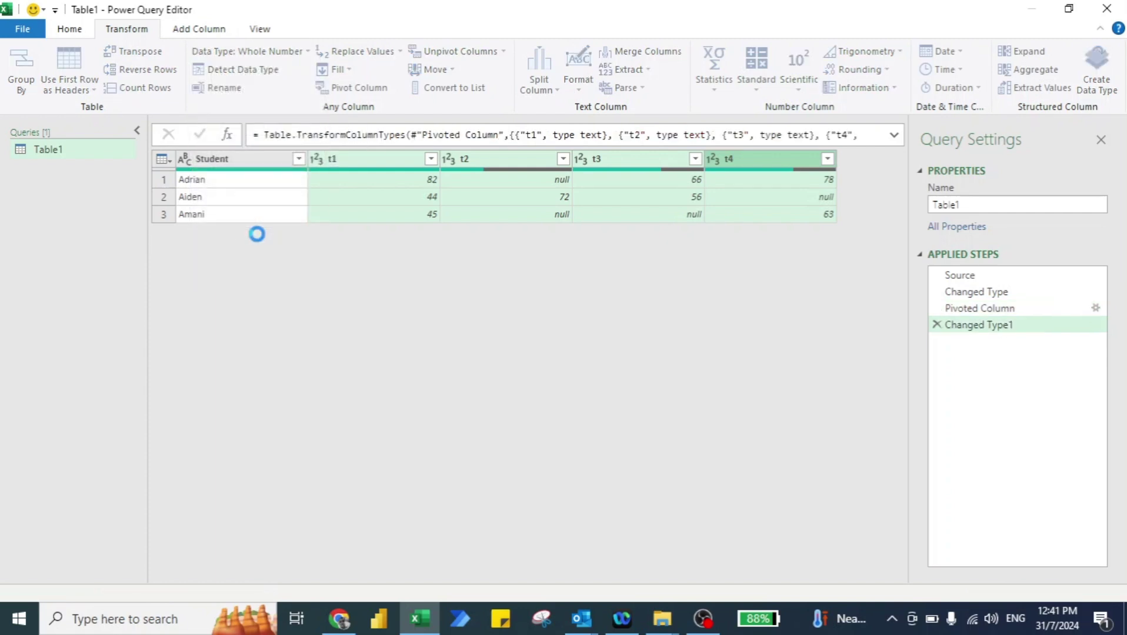
Replace null with exempt in columns t2, t3 and t4.
{"action": "left_click", "coordinate": [501, 162]}
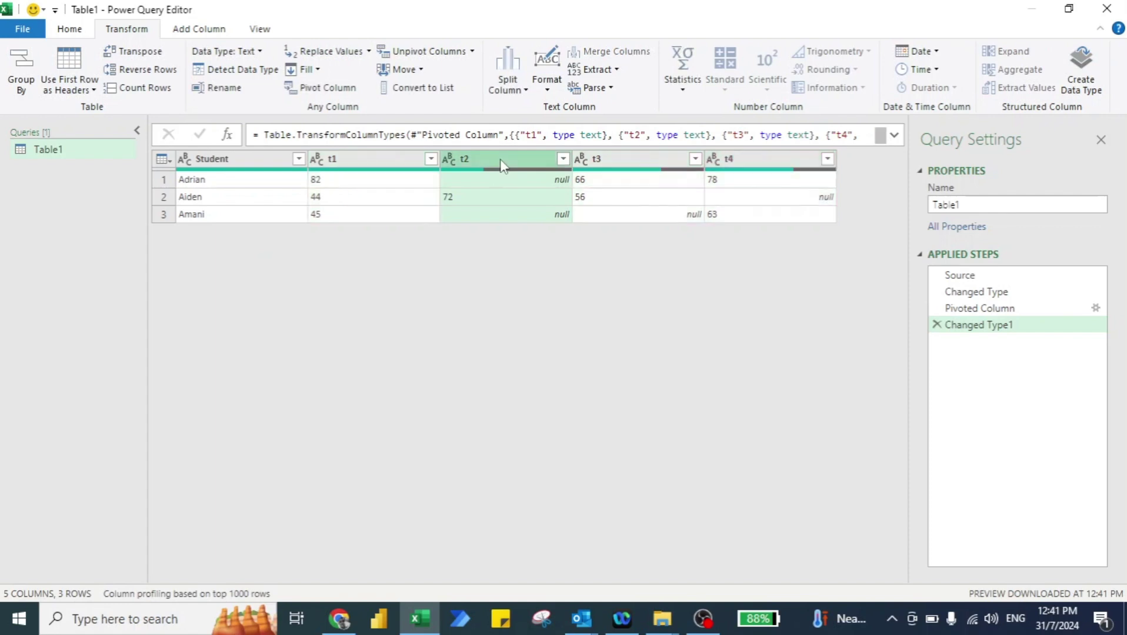
{"action": "left_click", "coordinate": [757, 164], "text": "shift"}
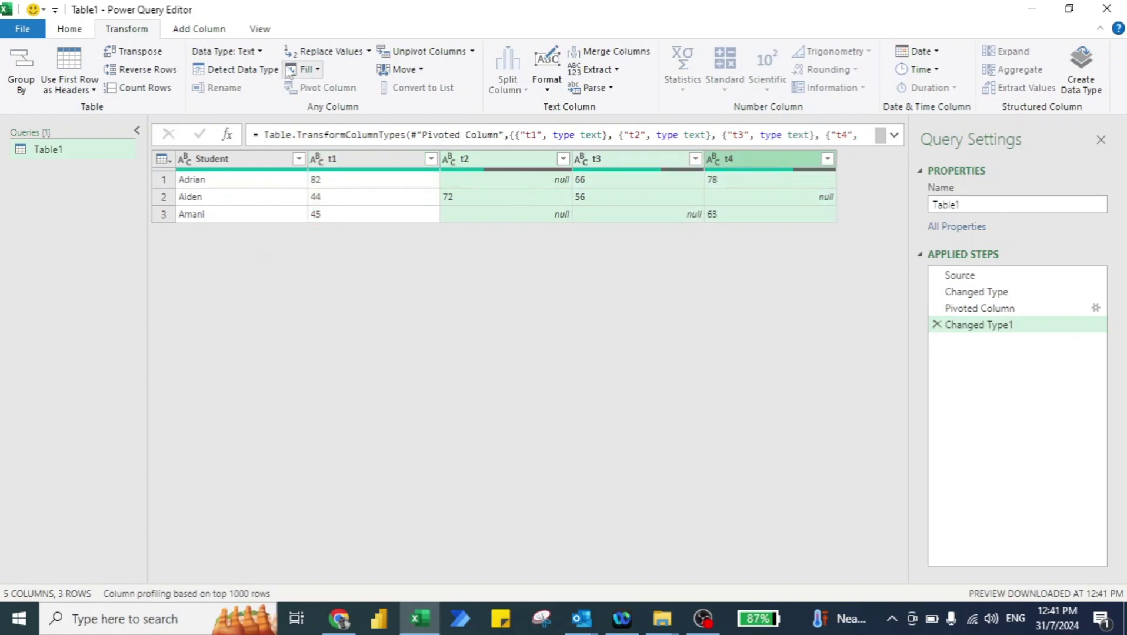
{"action": "left_click", "coordinate": [318, 53]}
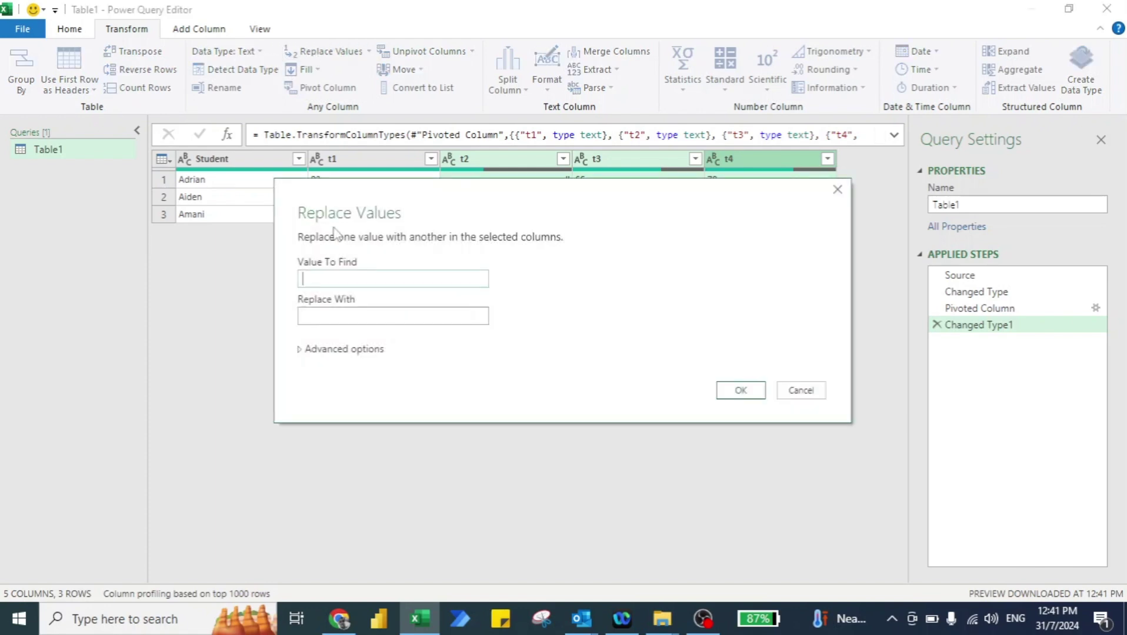
{"action": "left_click", "coordinate": [393, 309]}
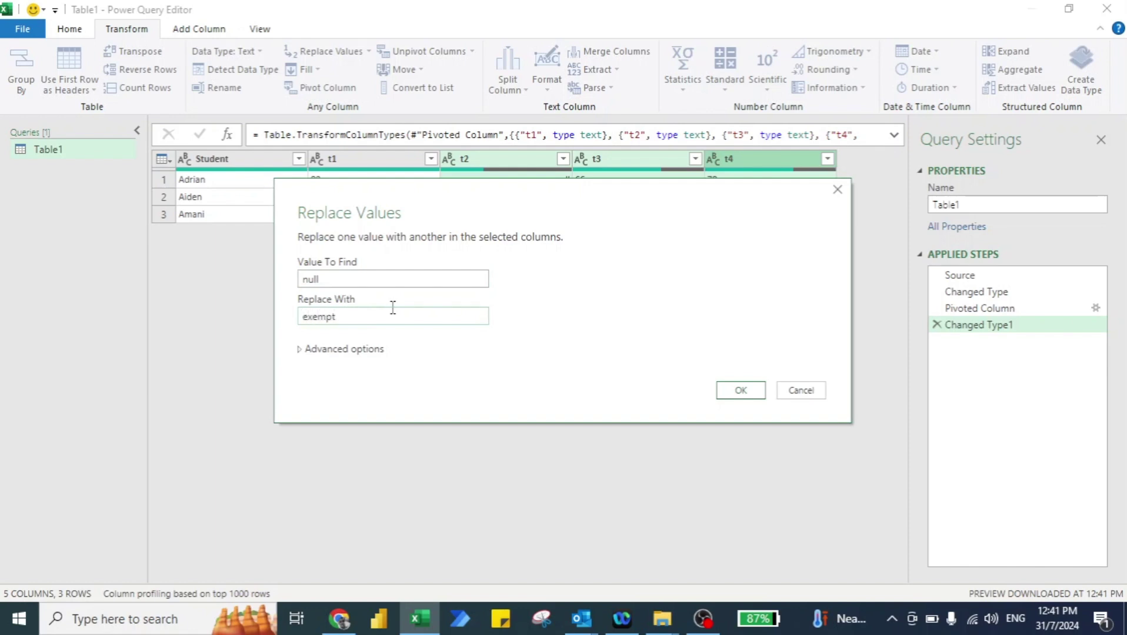
{"action": "left_click", "coordinate": [740, 390]}
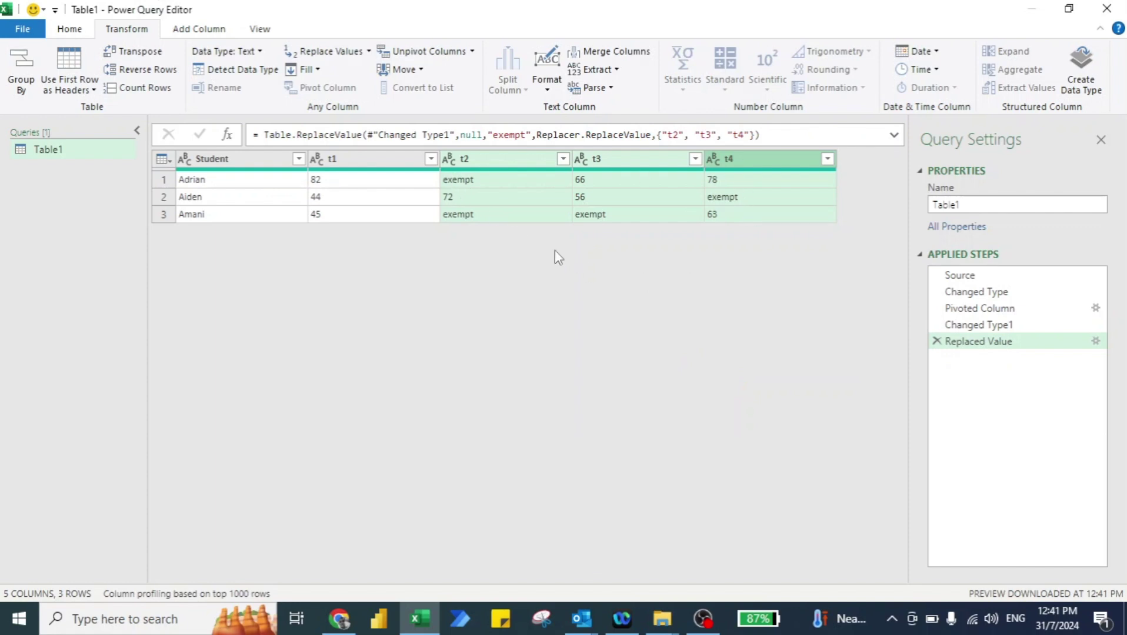
Close the query editor and load the result as a table into the existing Part 1 sheet at cell M3.
{"action": "left_click", "coordinate": [71, 30]}
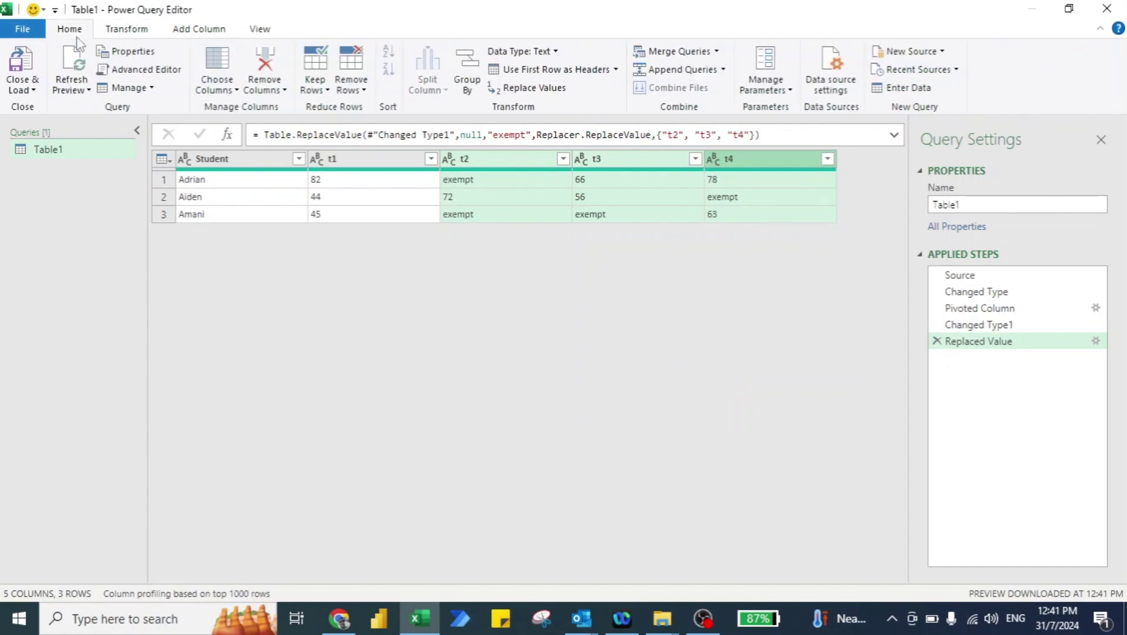
{"action": "left_click", "coordinate": [29, 89]}
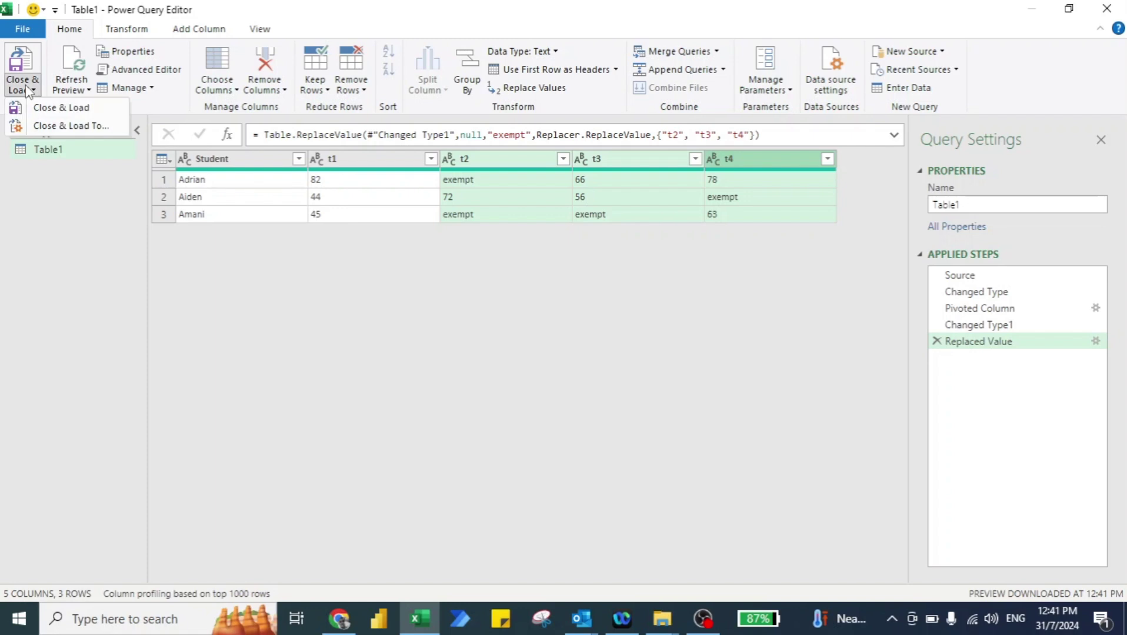
{"action": "left_click", "coordinate": [41, 129]}
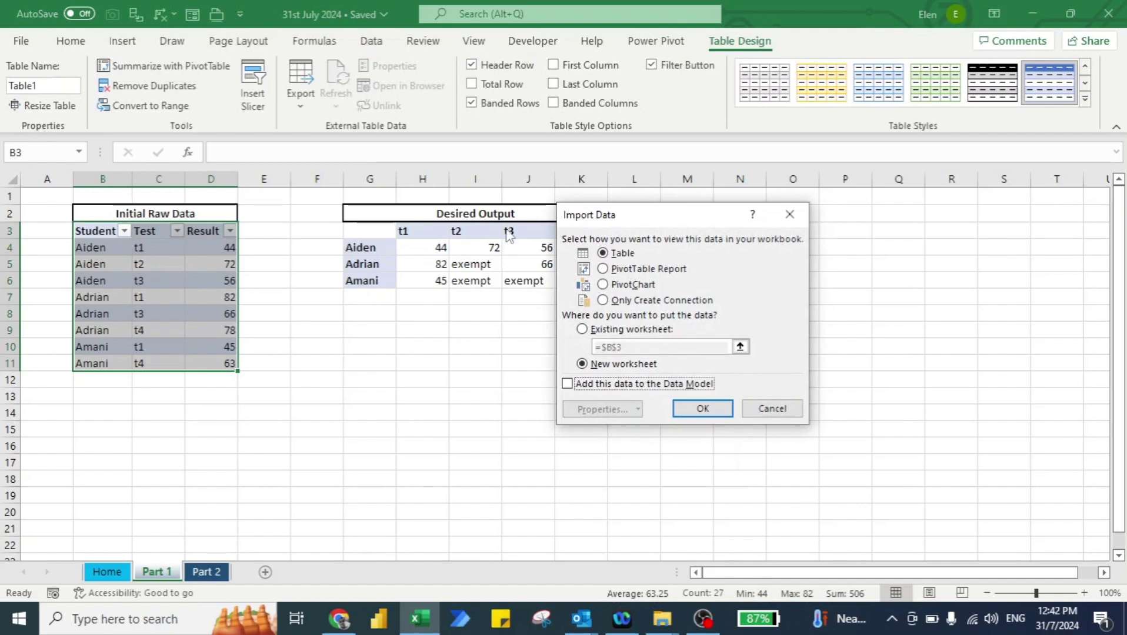
{"action": "left_click_drag", "start_coordinate": [660, 212], "coordinate": [427, 203]}
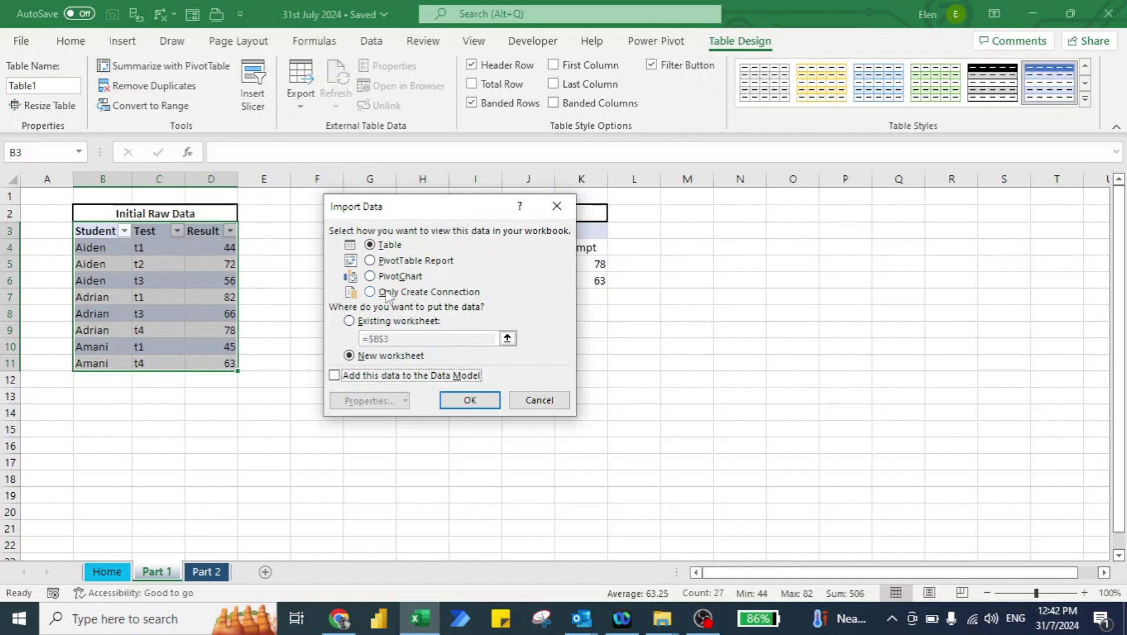
{"action": "left_click", "coordinate": [349, 321]}
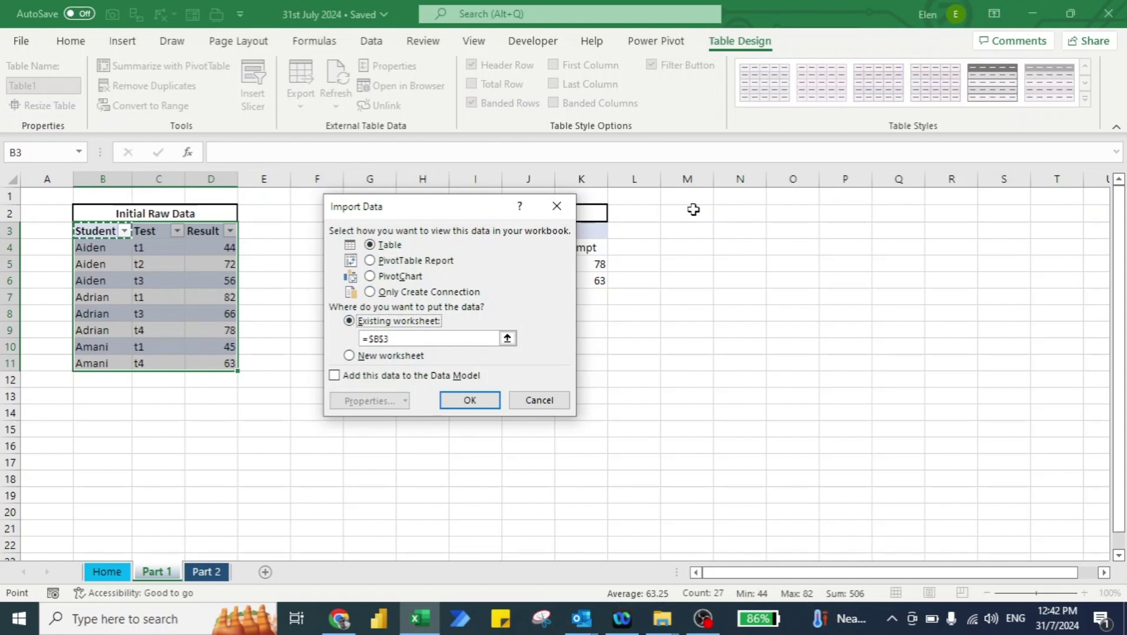
{"action": "left_click", "coordinate": [688, 230]}
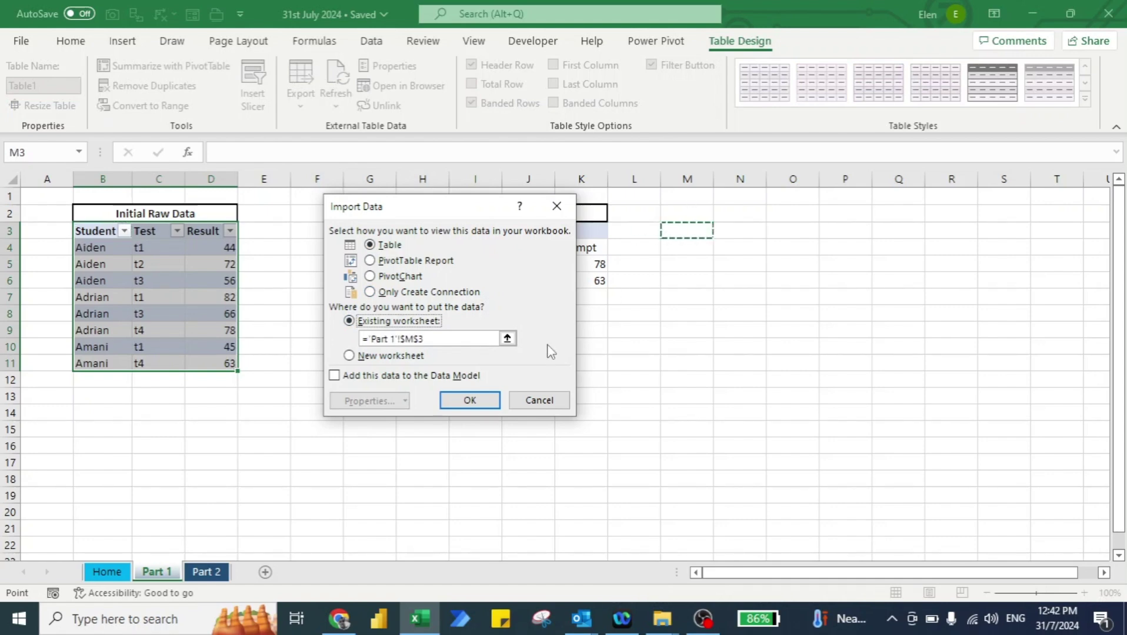
{"action": "left_click", "coordinate": [467, 400]}
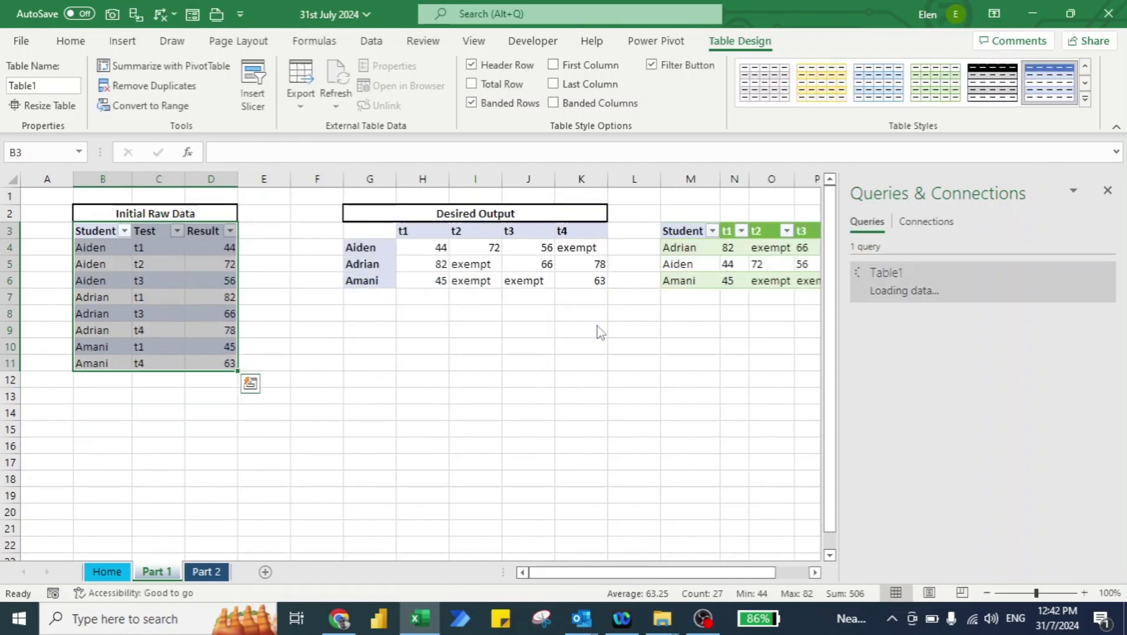
{"action": "left_click", "coordinate": [1106, 193]}
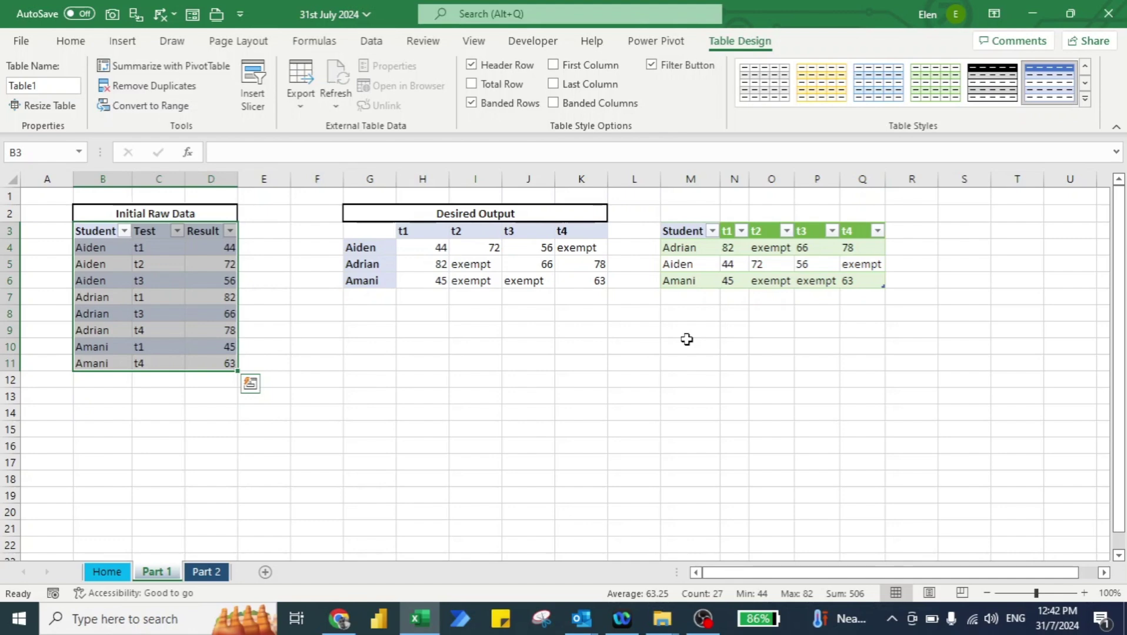
{"action": "left_click", "coordinate": [681, 247]}
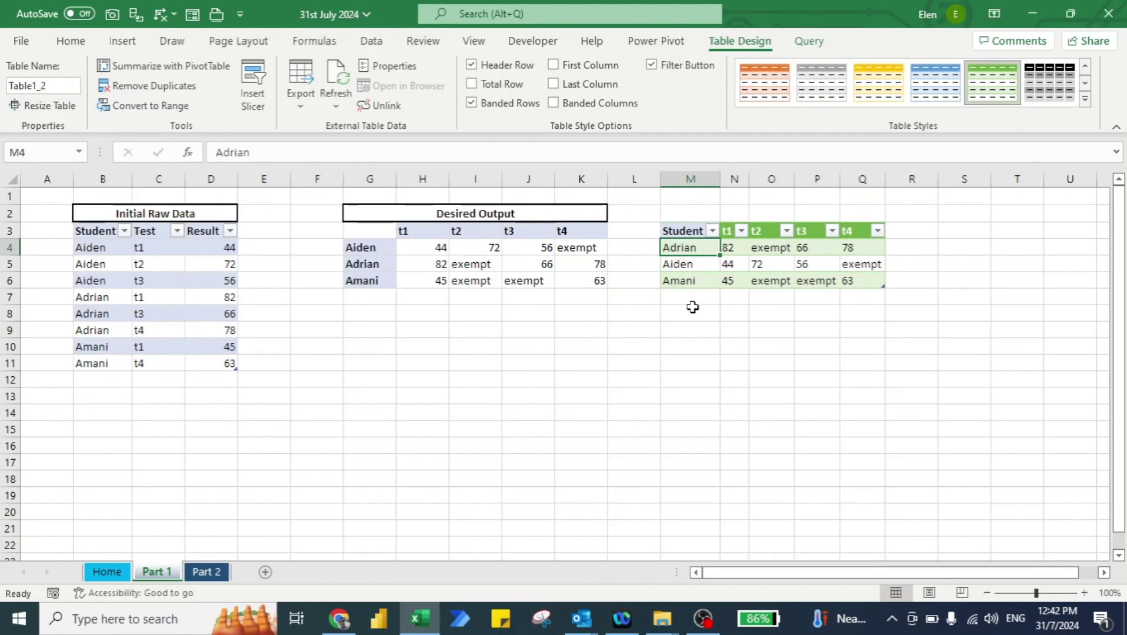
{"action": "left_click", "coordinate": [112, 262]}
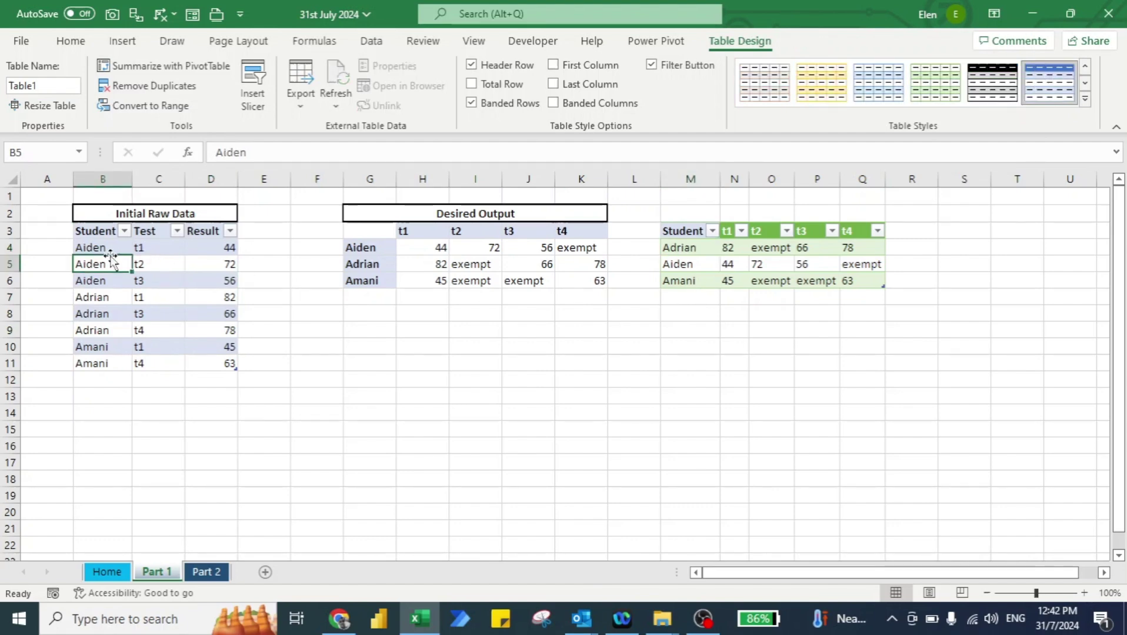
{"action": "left_click", "coordinate": [108, 286]}
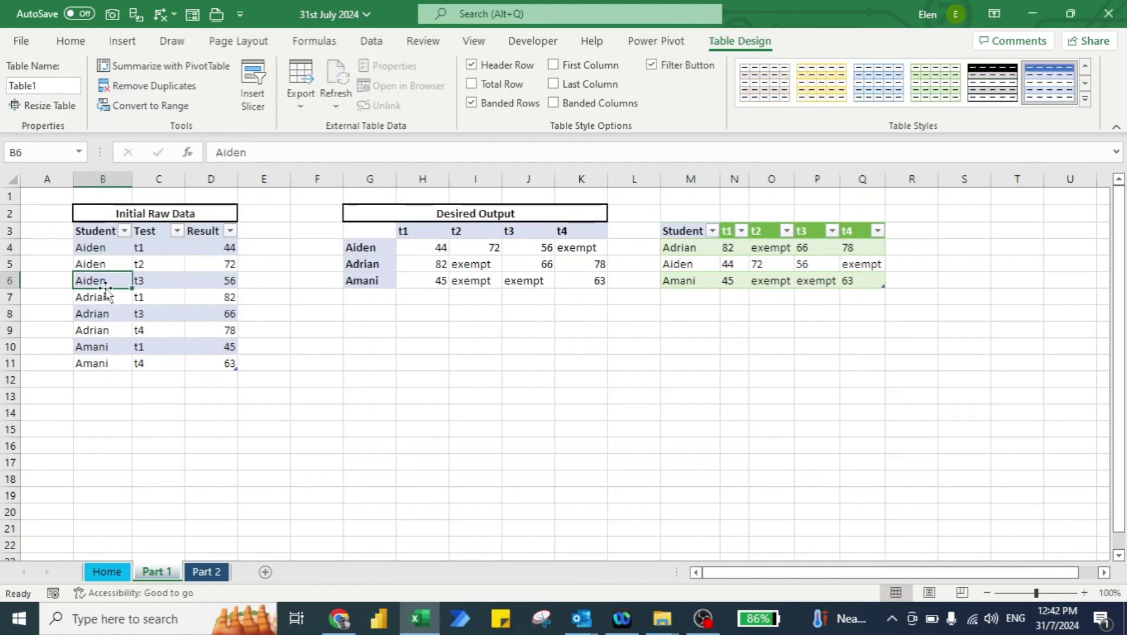
{"action": "left_click", "coordinate": [105, 363]}
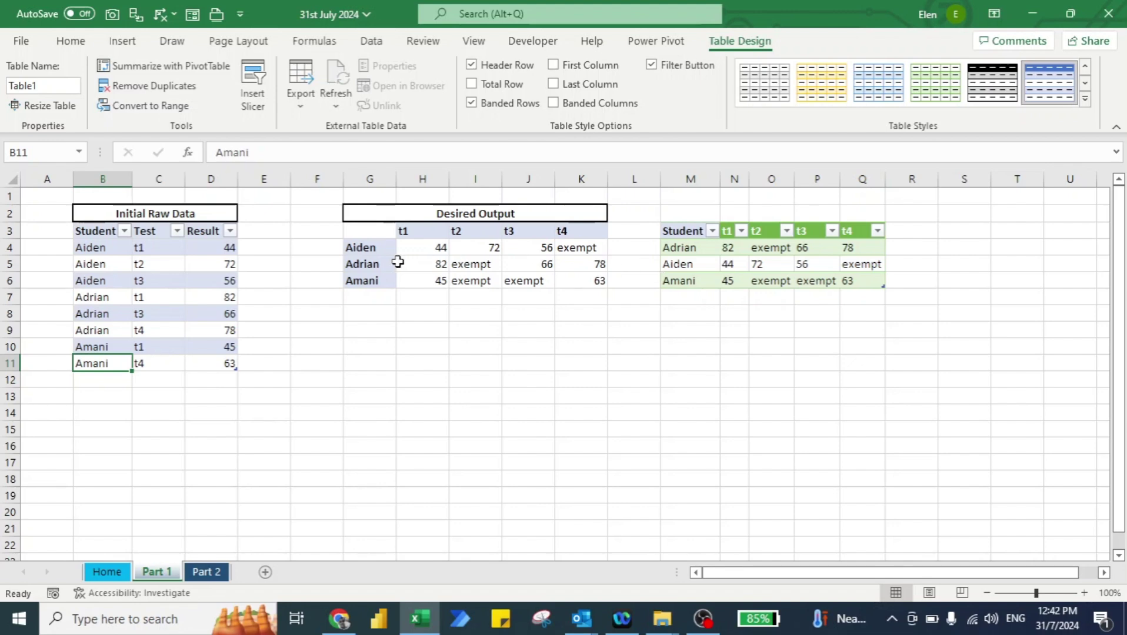
{"action": "left_click", "coordinate": [364, 247]}
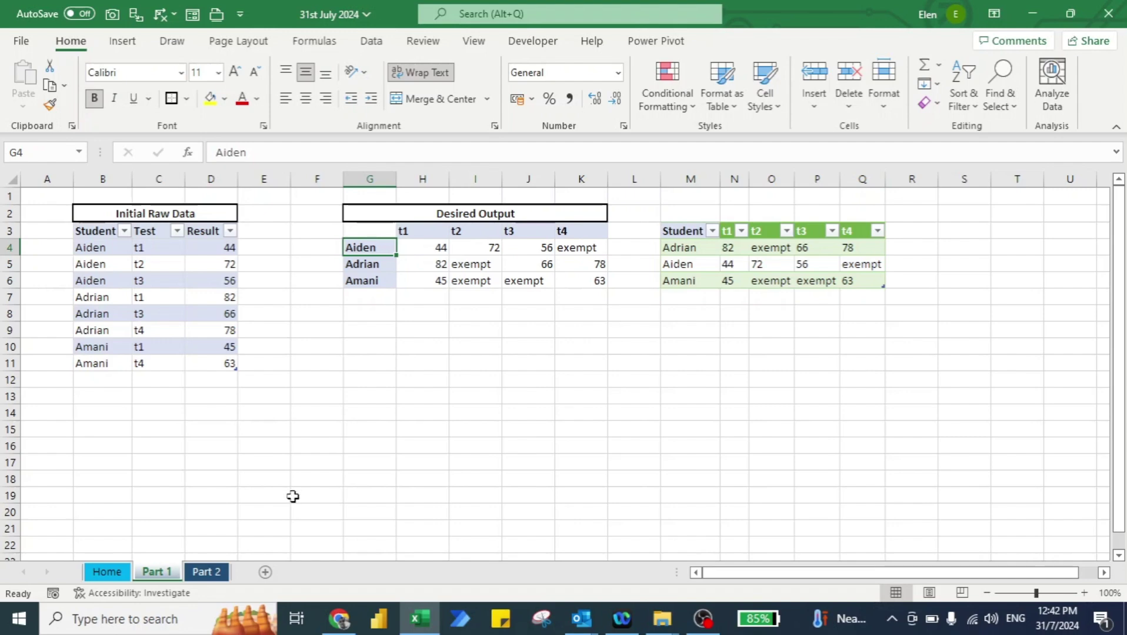
On the Part 2 sheet, load the raw data range B3:D11 into Power Query as a table with headers.
{"action": "left_click", "coordinate": [197, 576]}
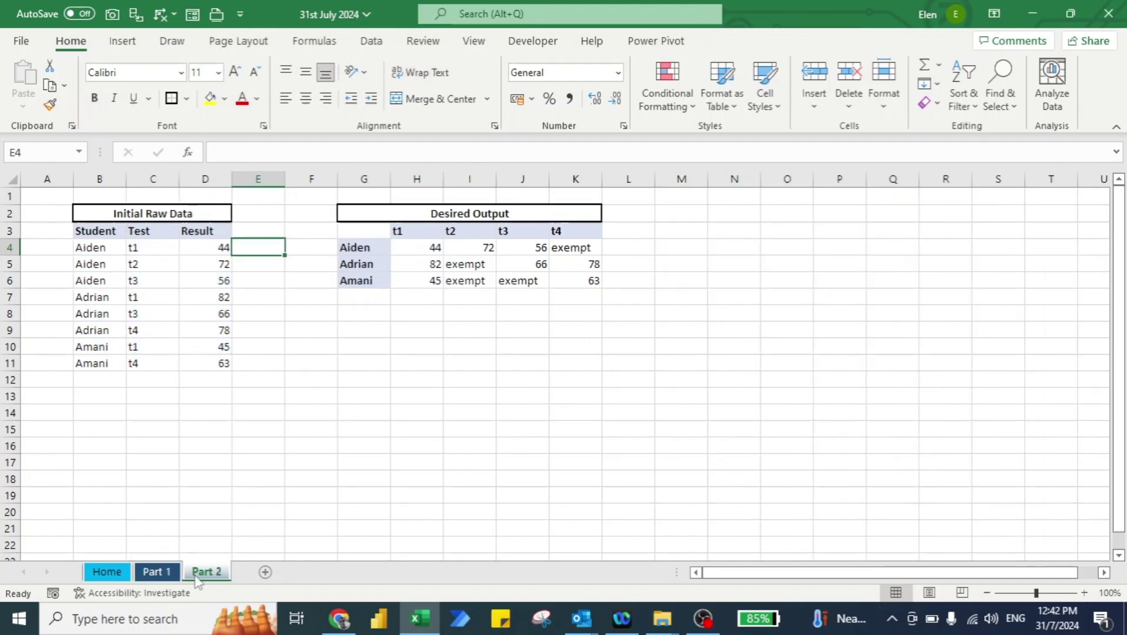
{"action": "left_click", "coordinate": [101, 246]}
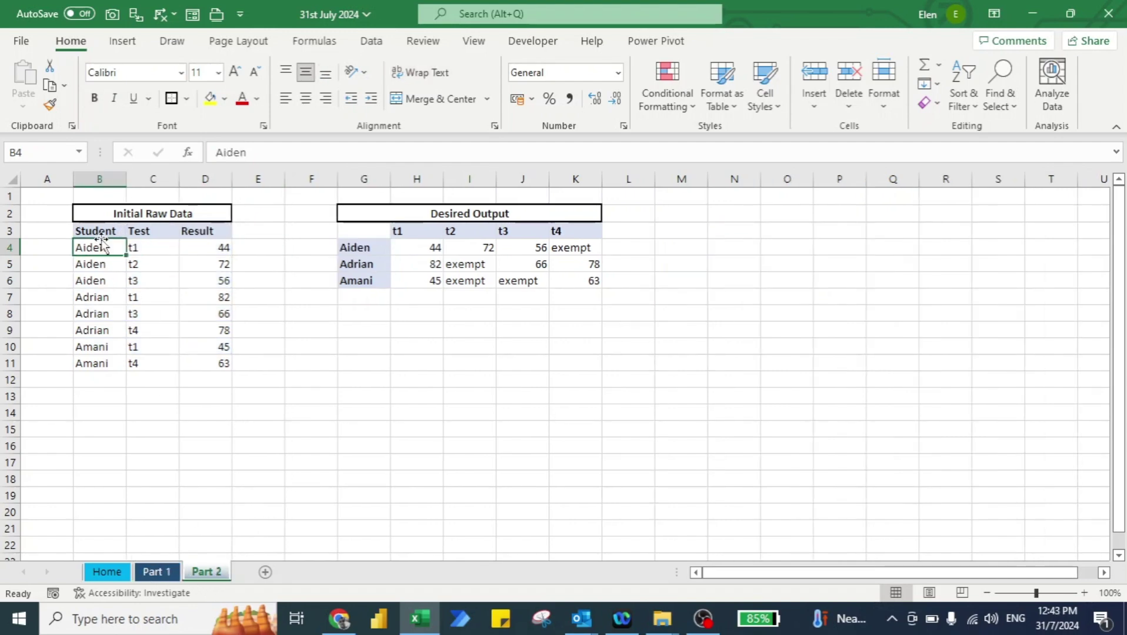
{"action": "left_click", "coordinate": [101, 239]}
{"action": "key", "text": "shift+Down"}
{"action": "key", "text": "shift+Down"}
{"action": "key", "text": "shift+Down"}
{"action": "key", "text": "shift+Down"}
{"action": "key", "text": "shift+Down"}
{"action": "key", "text": "shift+Down"}
{"action": "key", "text": "shift+Down"}
{"action": "key", "text": "shift+Down"}
{"action": "key", "text": "shift+Right"}
{"action": "key", "text": "shift+Right"}
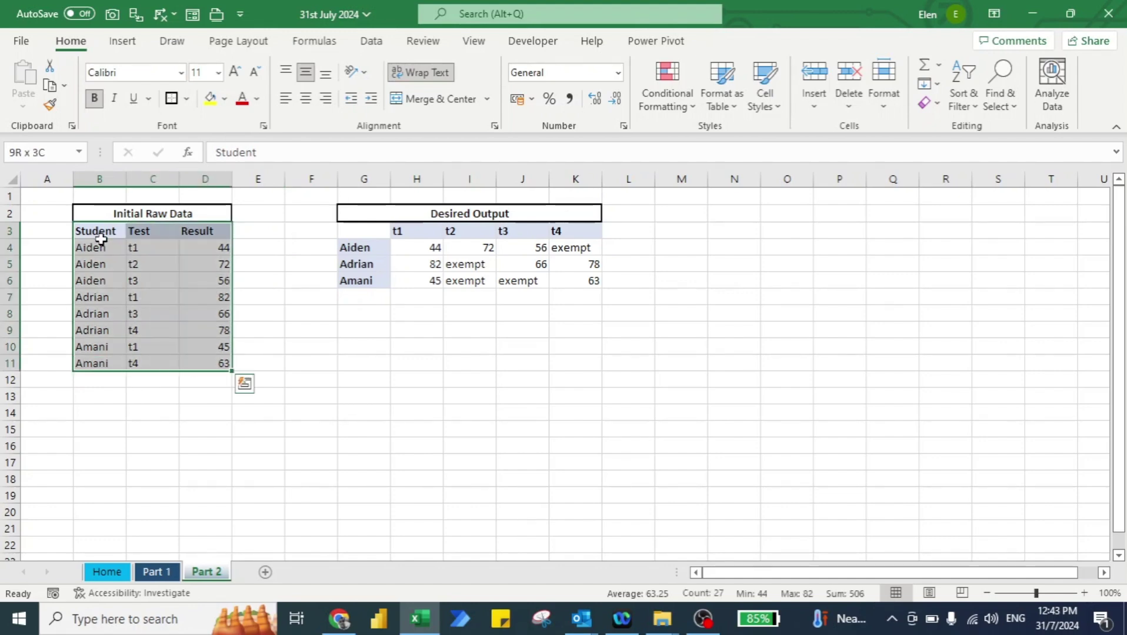
{"action": "left_click", "coordinate": [371, 41]}
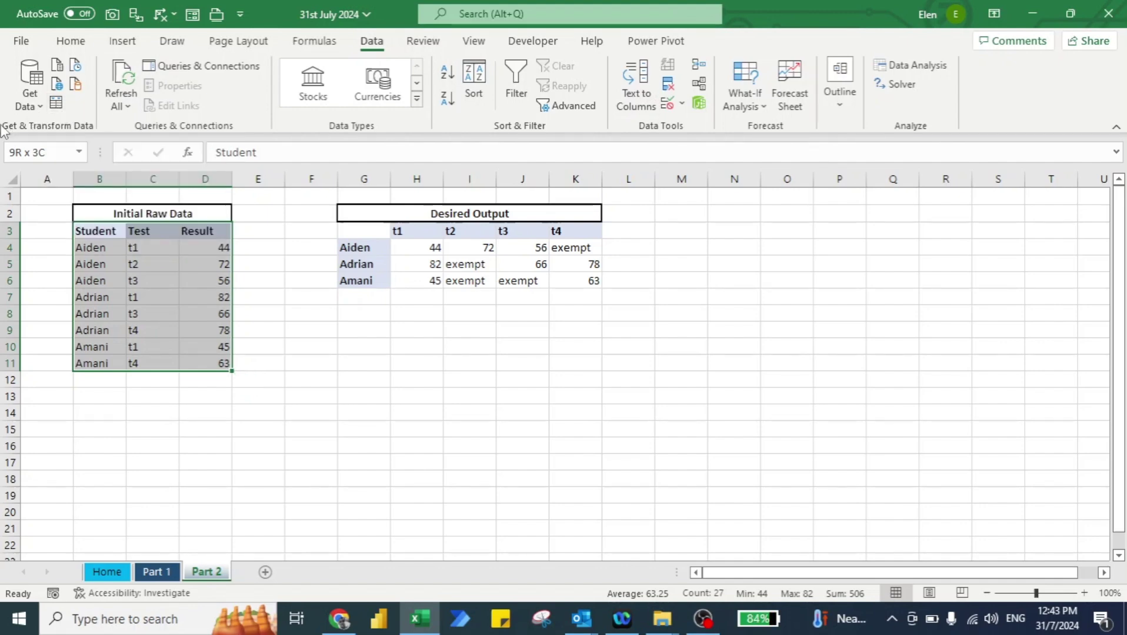
{"action": "left_click", "coordinate": [58, 103]}
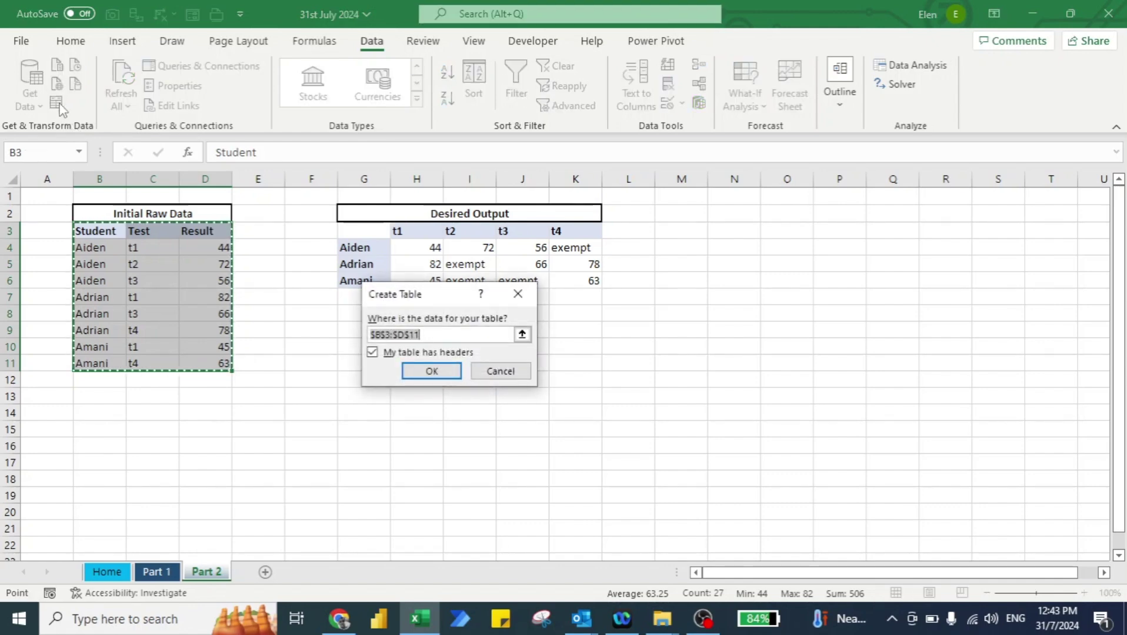
{"action": "left_click", "coordinate": [431, 372]}
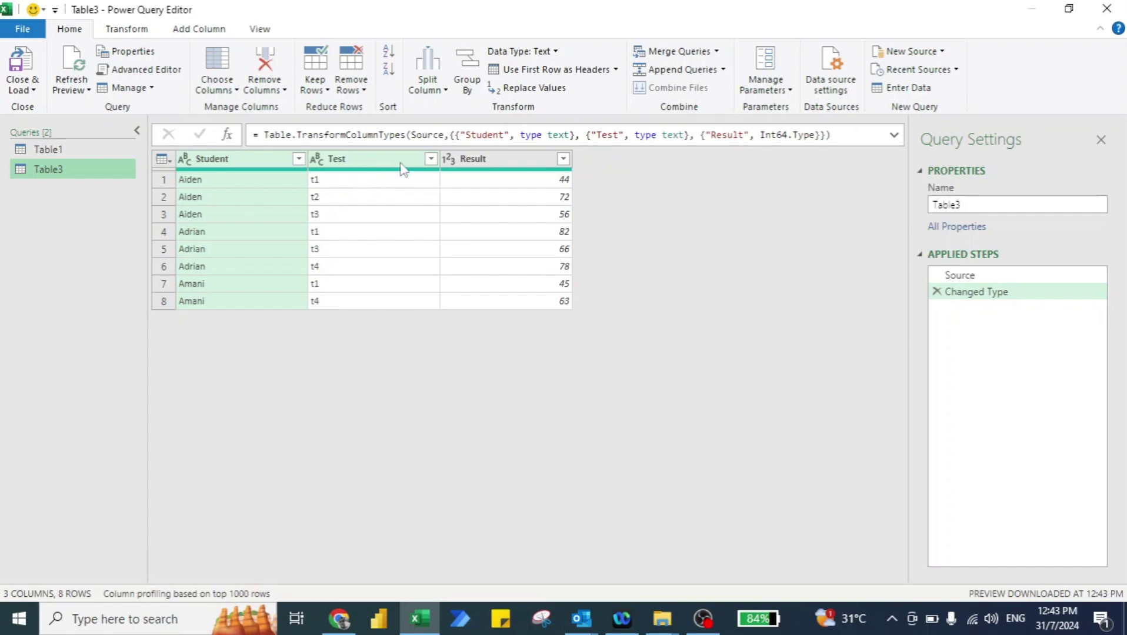
In a duplicate of the Table3 query, group the rows by Student with the All Rows operation and remove the Count column.
{"action": "right_click", "coordinate": [55, 170]}
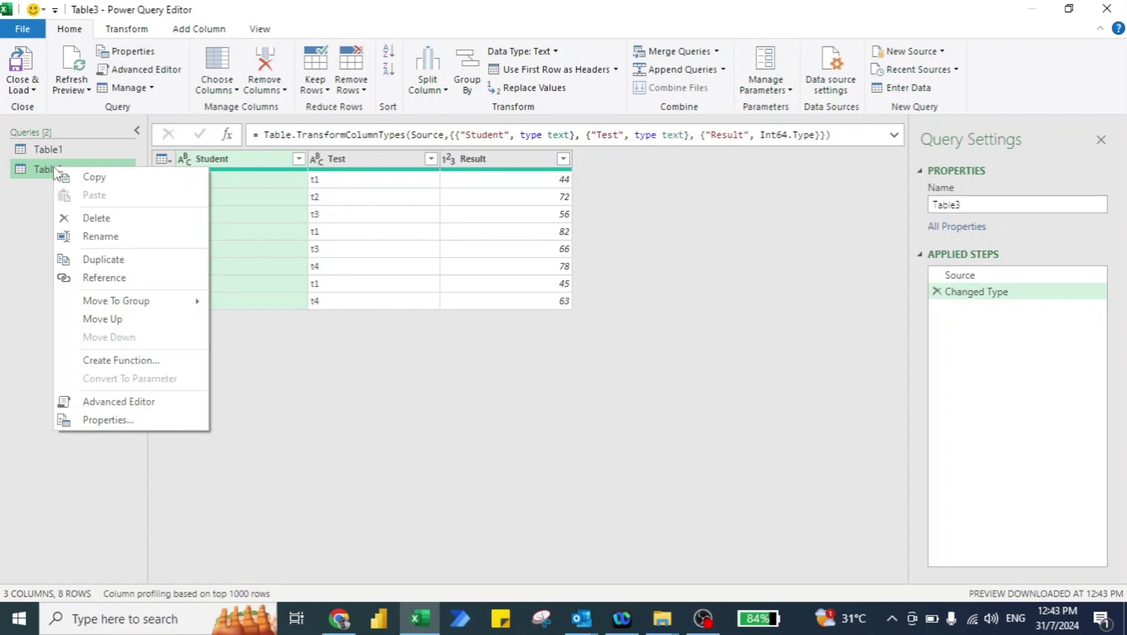
{"action": "left_click", "coordinate": [116, 261]}
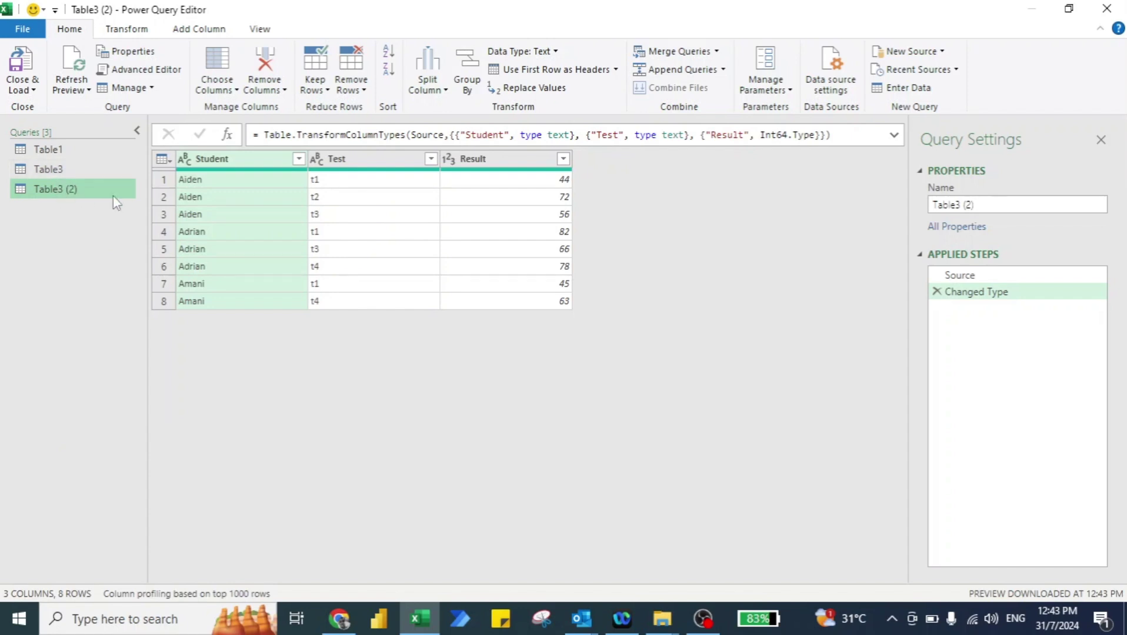
{"action": "left_click", "coordinate": [120, 30]}
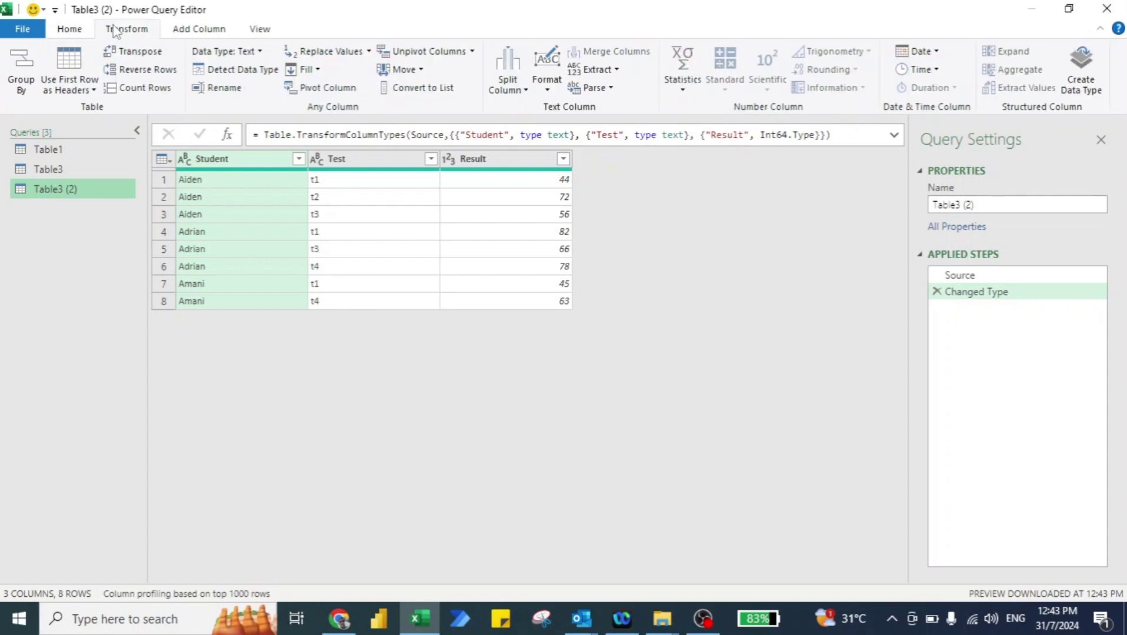
{"action": "left_click", "coordinate": [10, 67]}
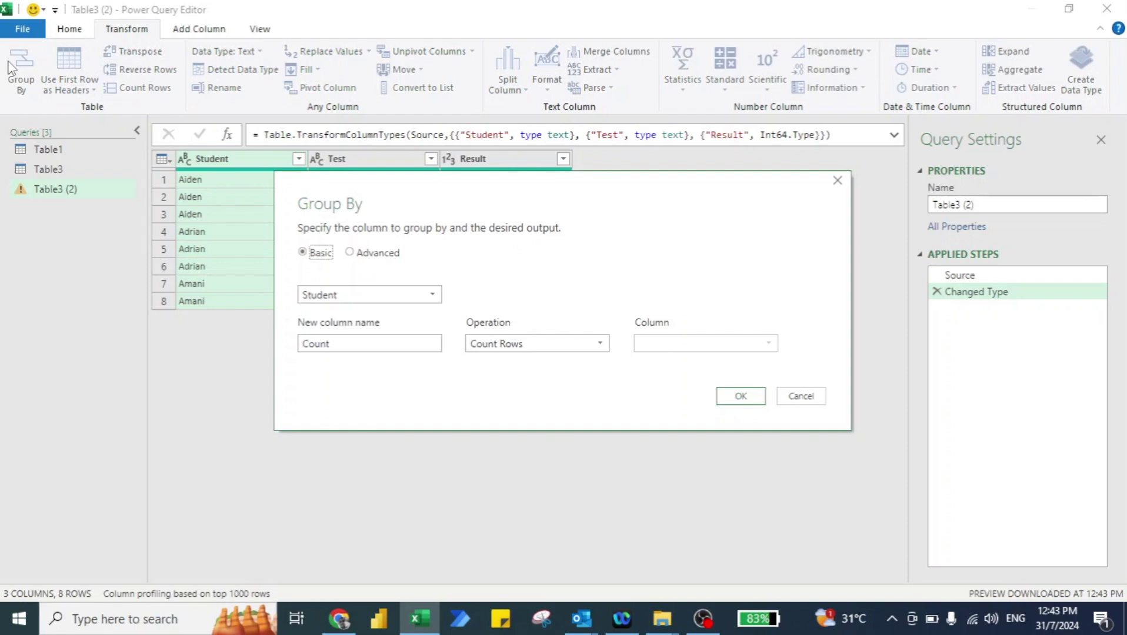
{"action": "left_click", "coordinate": [528, 344]}
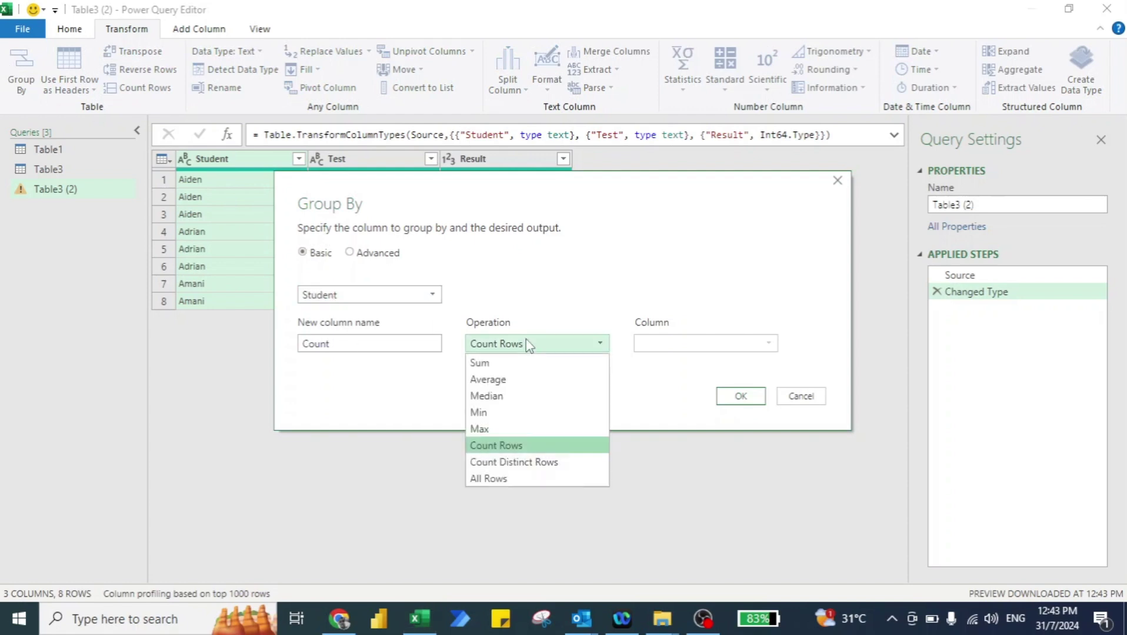
{"action": "left_click", "coordinate": [517, 480]}
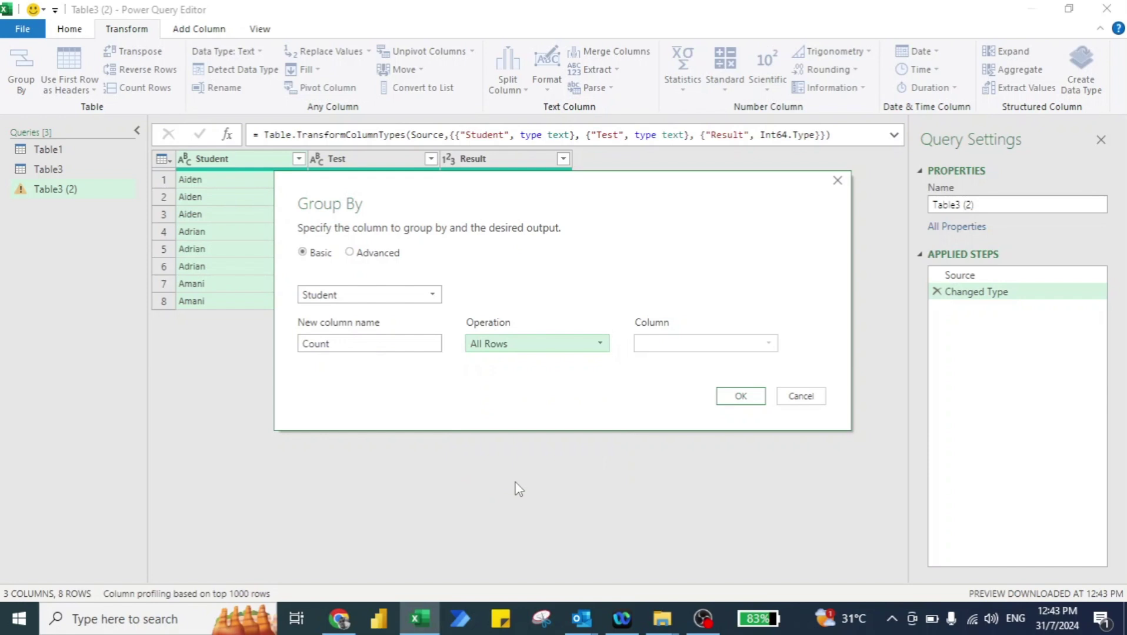
{"action": "left_click", "coordinate": [740, 398]}
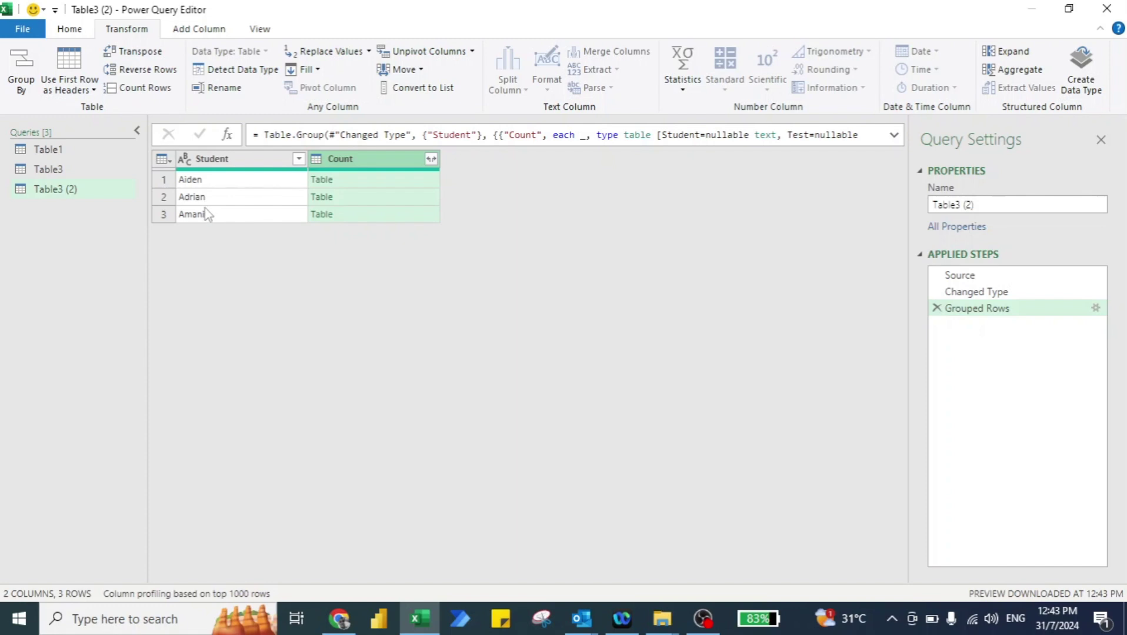
{"action": "key", "text": "Delete"}
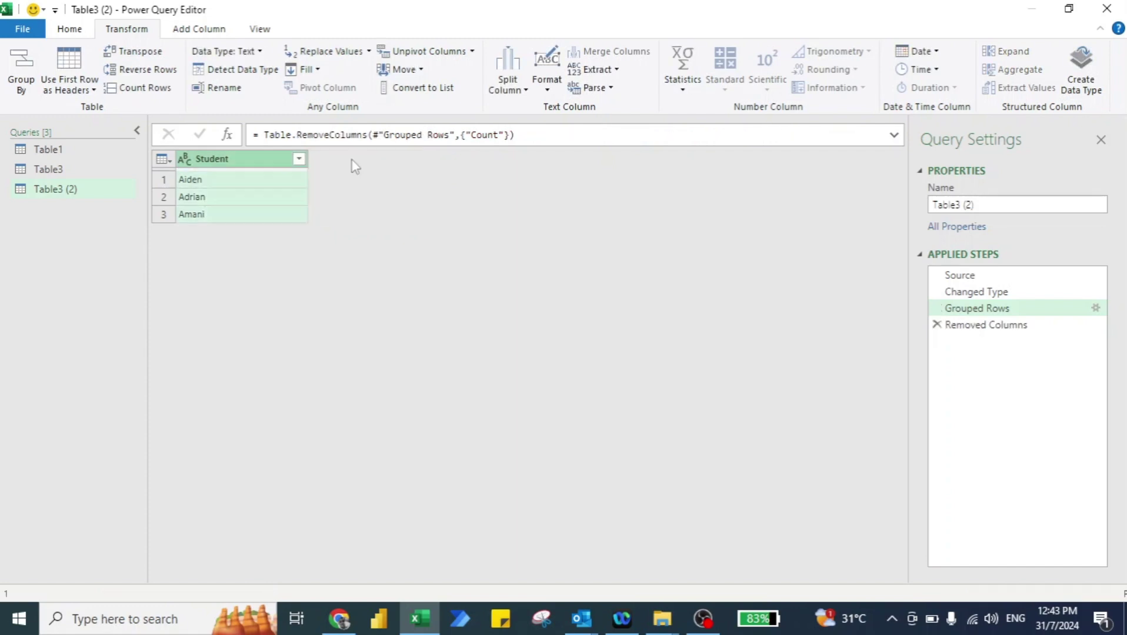
In the original Table3 query, pivot the Test column with Result as the values column and Don't Aggregate as the function.
{"action": "left_click", "coordinate": [61, 171]}
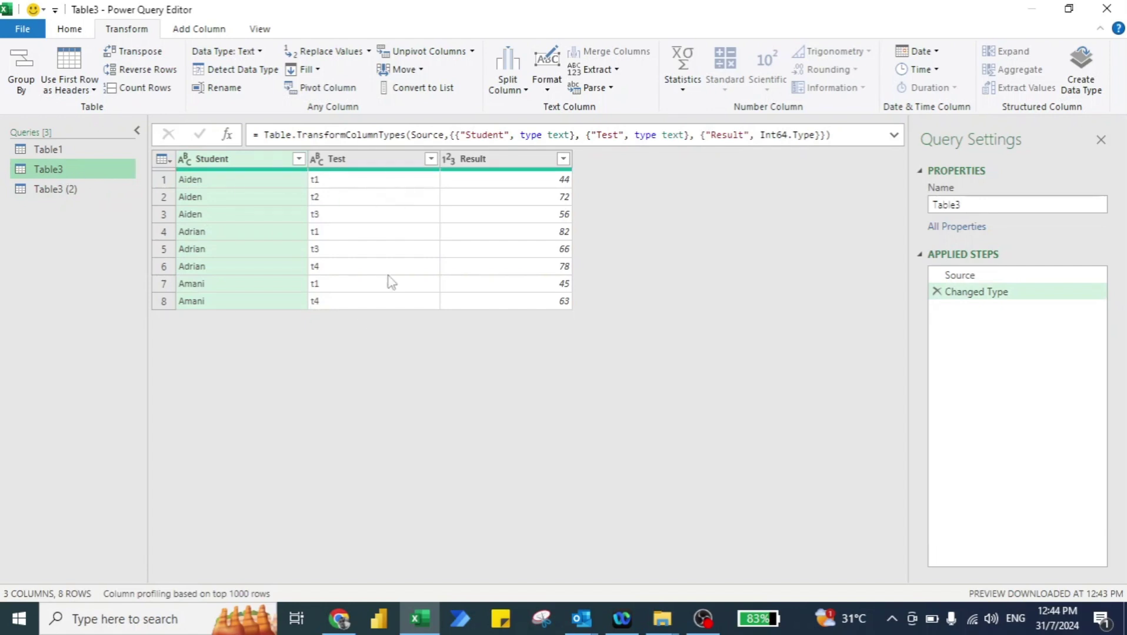
{"action": "left_click", "coordinate": [361, 164]}
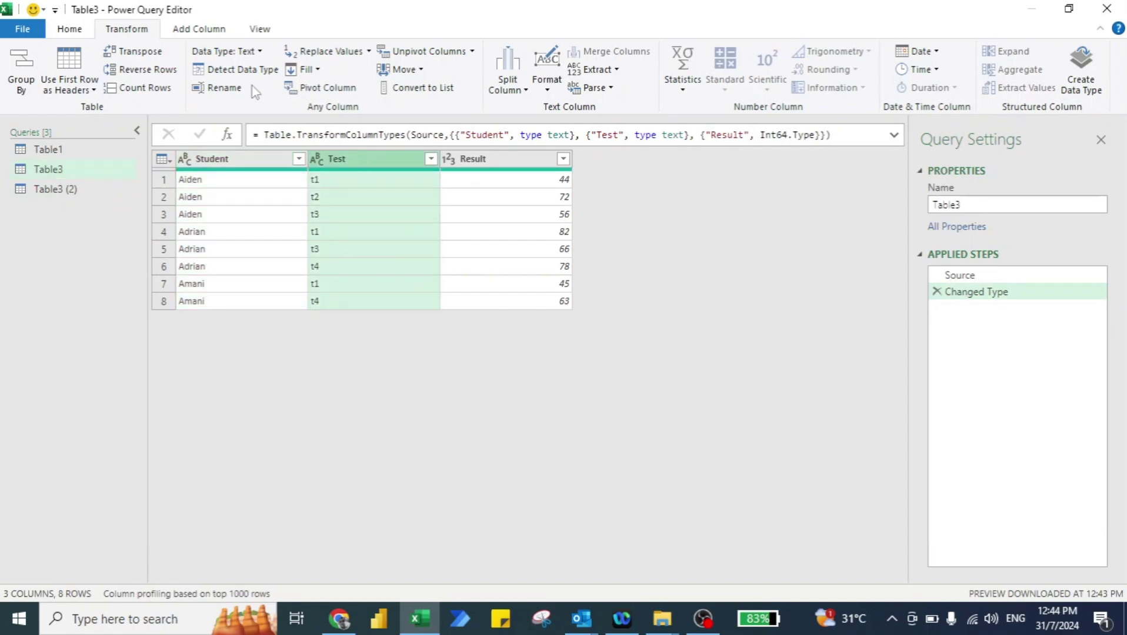
{"action": "left_click", "coordinate": [339, 90]}
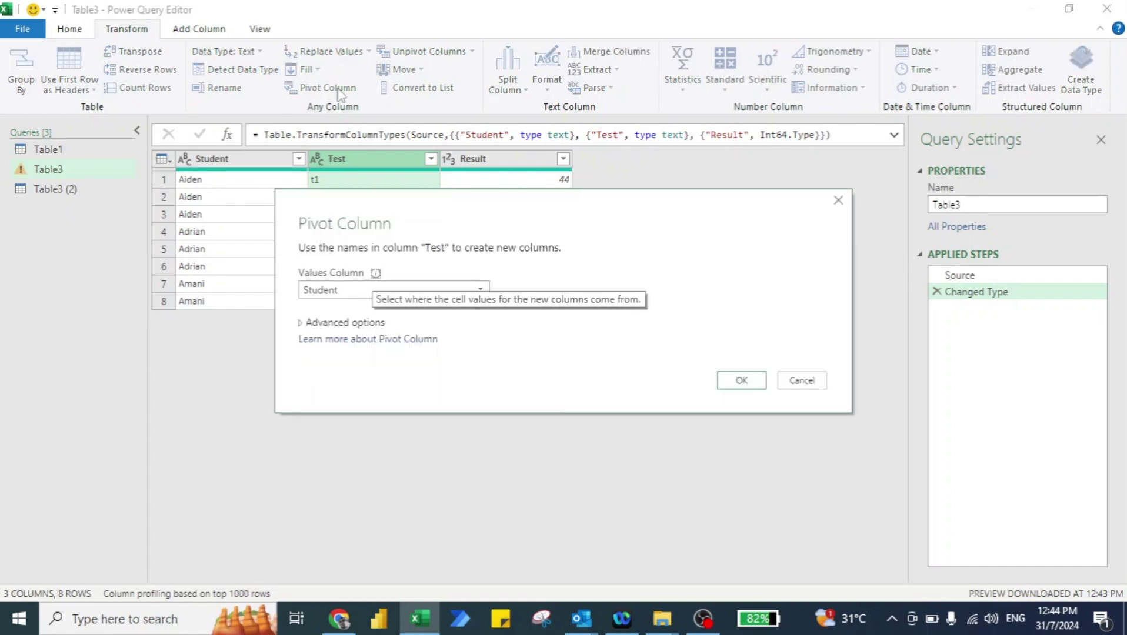
{"action": "left_click", "coordinate": [364, 288]}
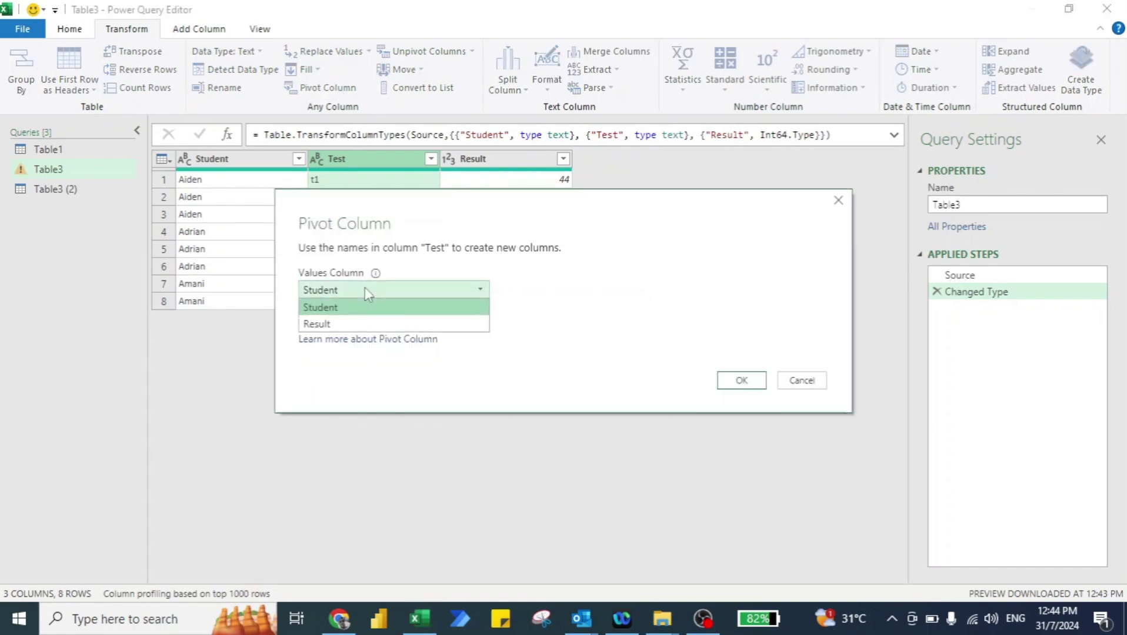
{"action": "left_click", "coordinate": [341, 324]}
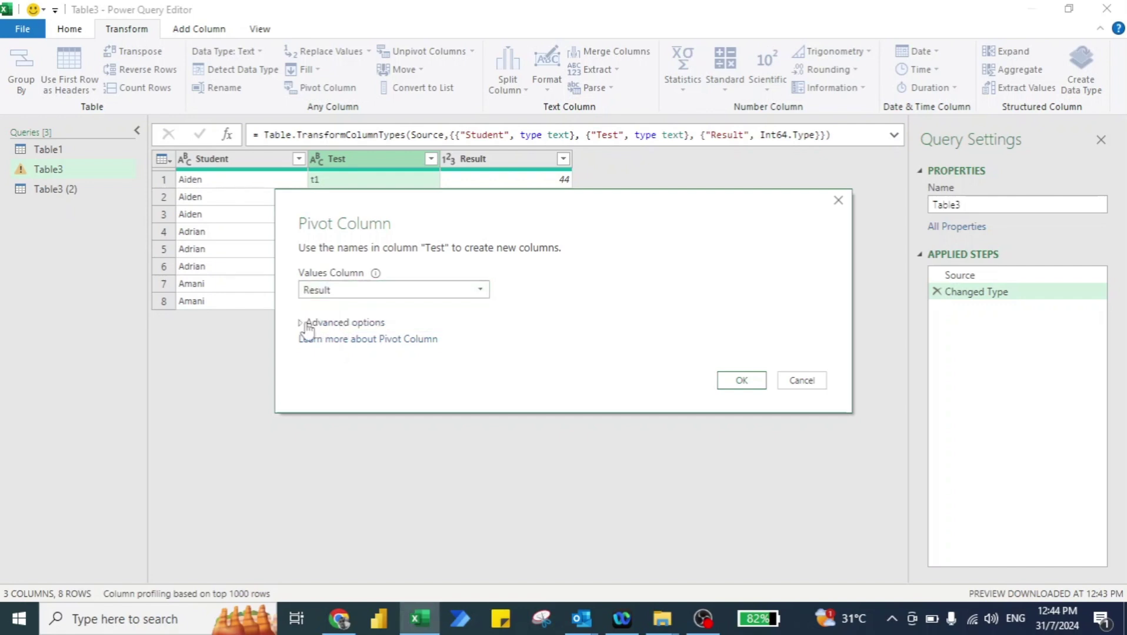
{"action": "left_click", "coordinate": [311, 323]}
{"action": "left_click", "coordinate": [348, 359]}
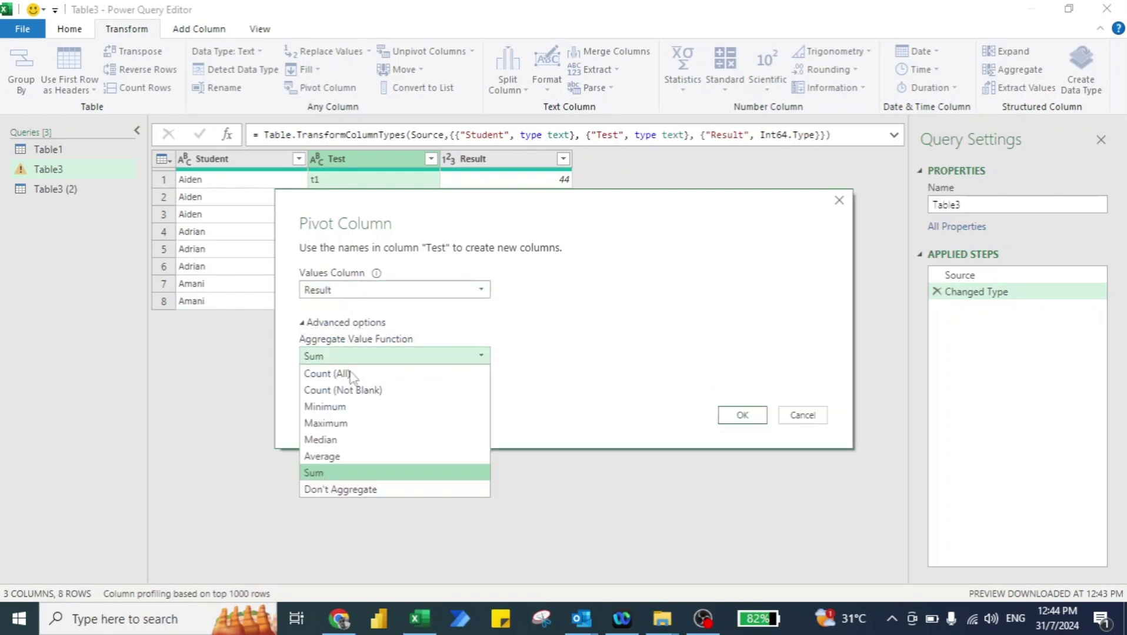
{"action": "left_click", "coordinate": [356, 491]}
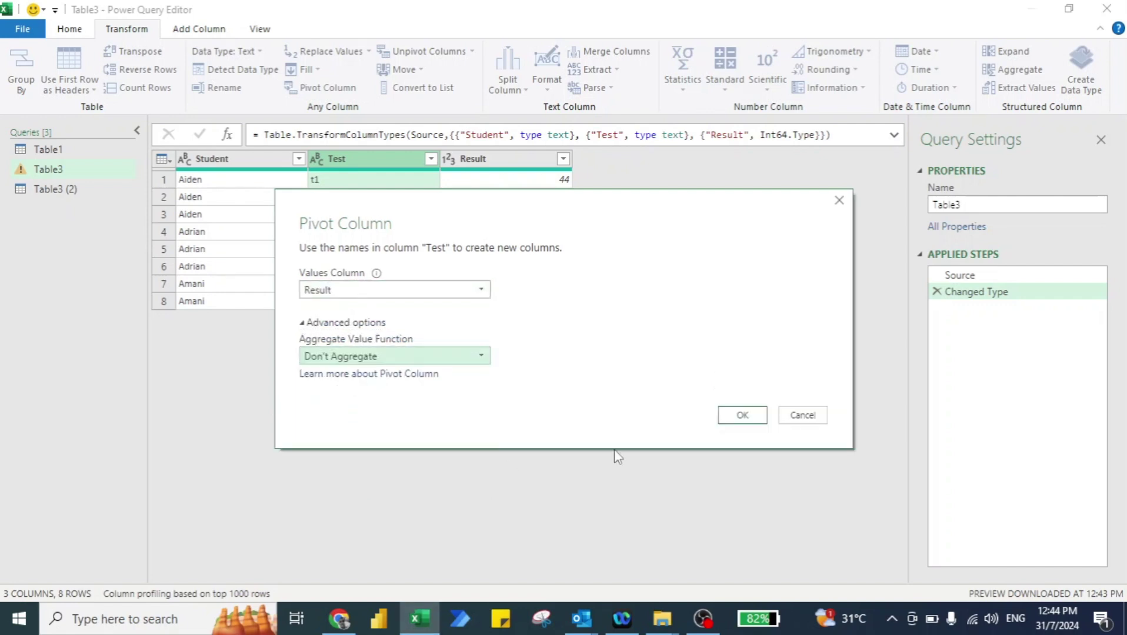
{"action": "left_click", "coordinate": [744, 419]}
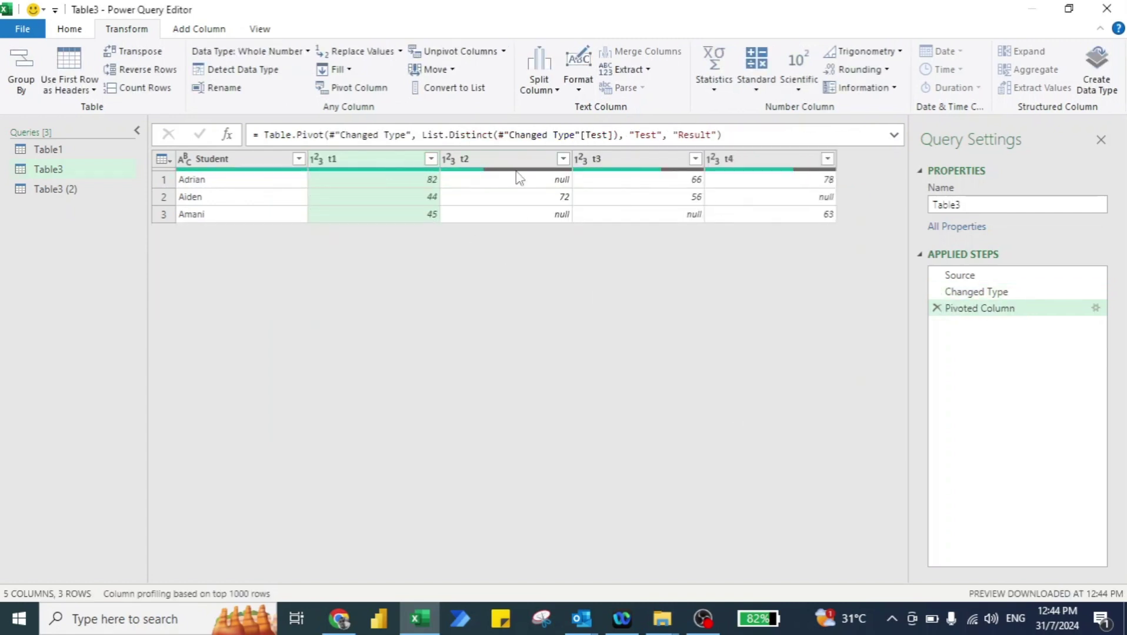
Change the data type of the t1 to t4 columns in the pivoted Table3 query to Text.
{"action": "left_click", "coordinate": [754, 171], "text": "shift"}
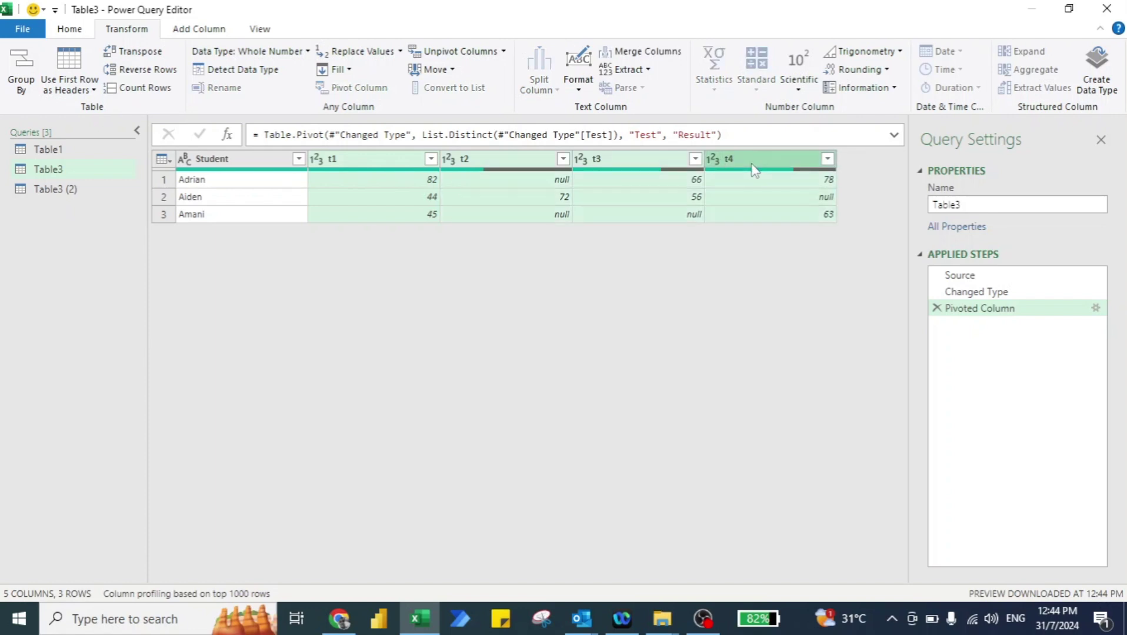
{"action": "left_click", "coordinate": [290, 53]}
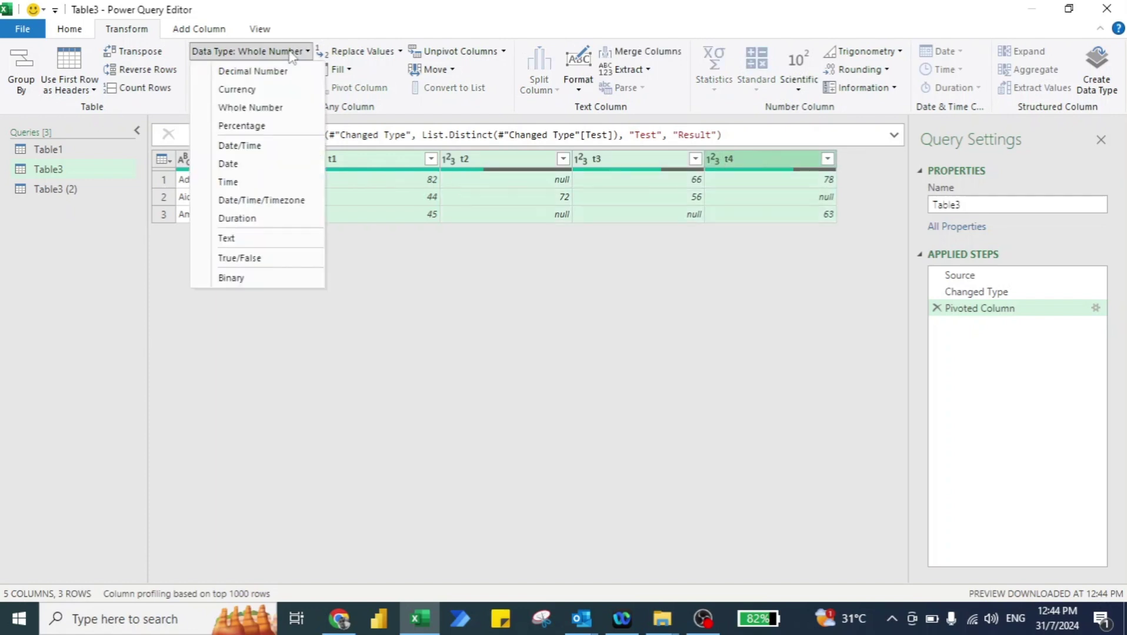
{"action": "left_click", "coordinate": [251, 244]}
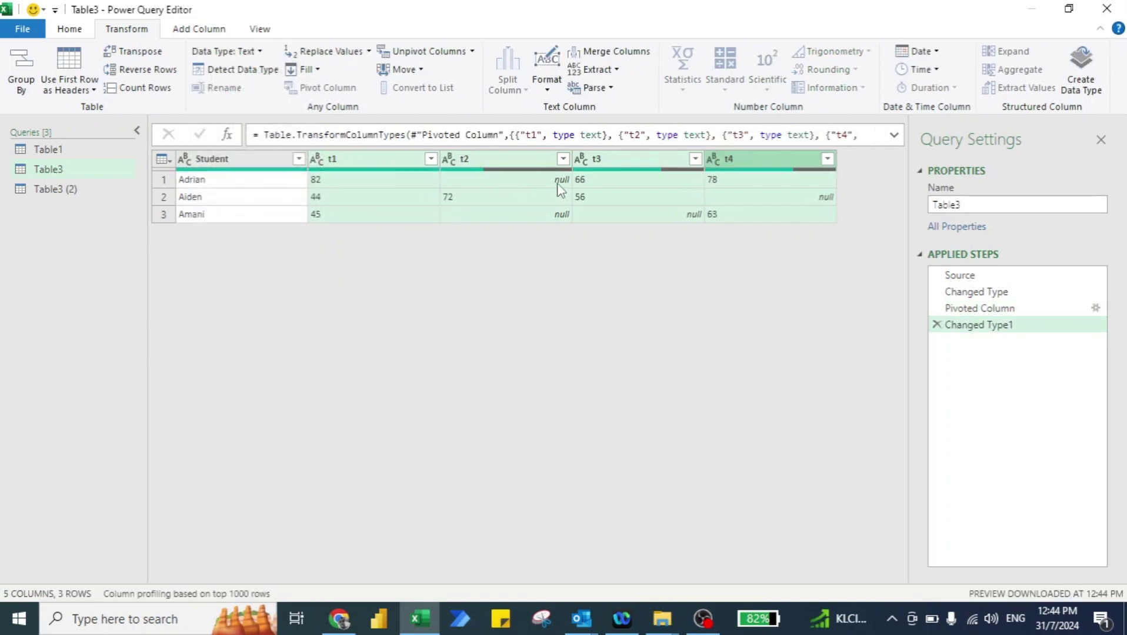
Replace null with exempt in the t2, t3 and t4 columns.
{"action": "left_click", "coordinate": [532, 162]}
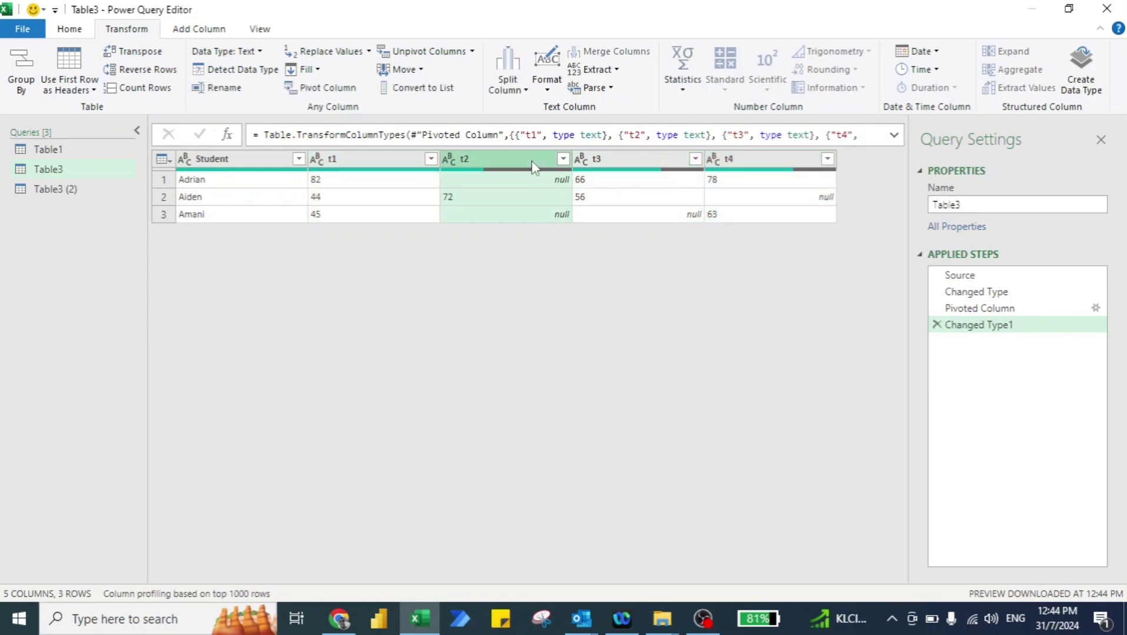
{"action": "left_click", "coordinate": [755, 160], "text": "shift"}
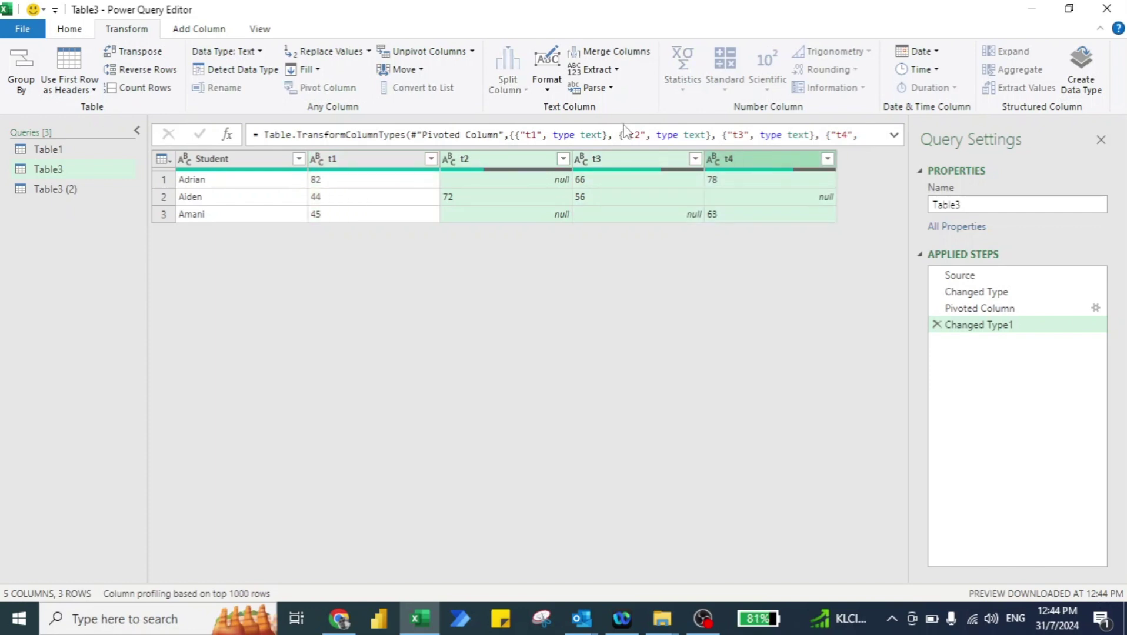
{"action": "left_click", "coordinate": [323, 53]}
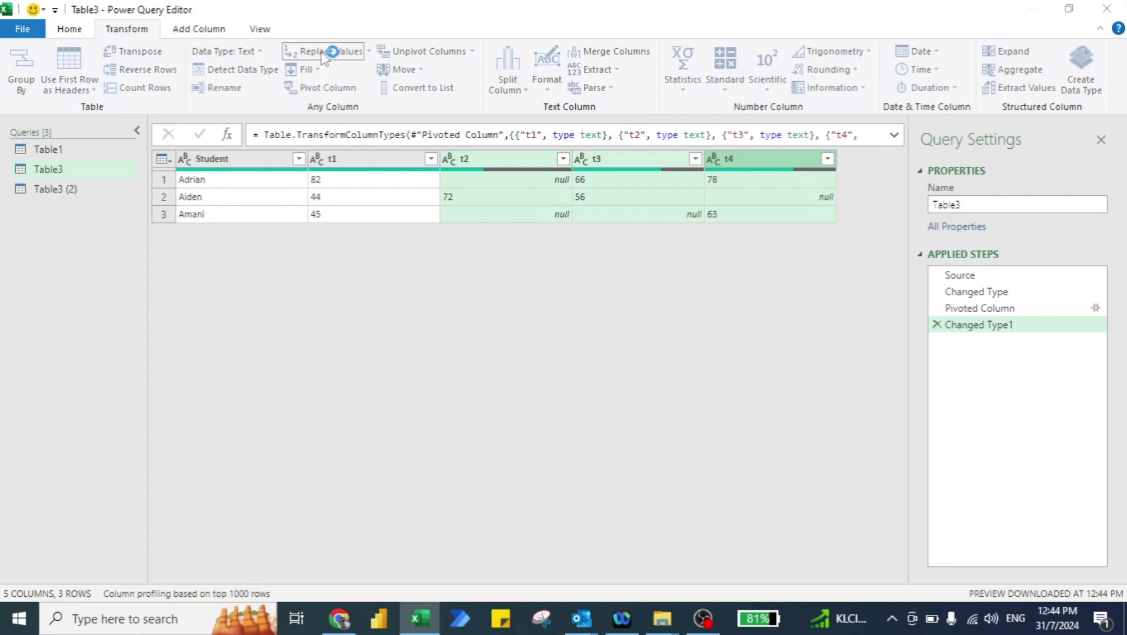
{"action": "type", "text": "nul"}
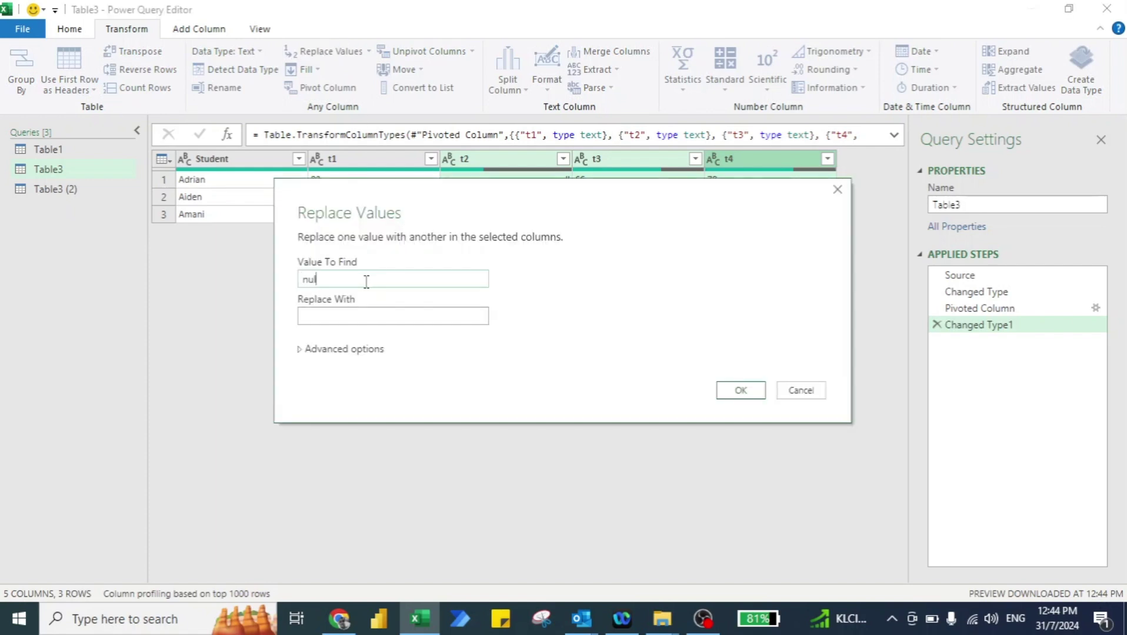
{"action": "type", "text": "l"}
{"action": "key", "text": "Tab"}
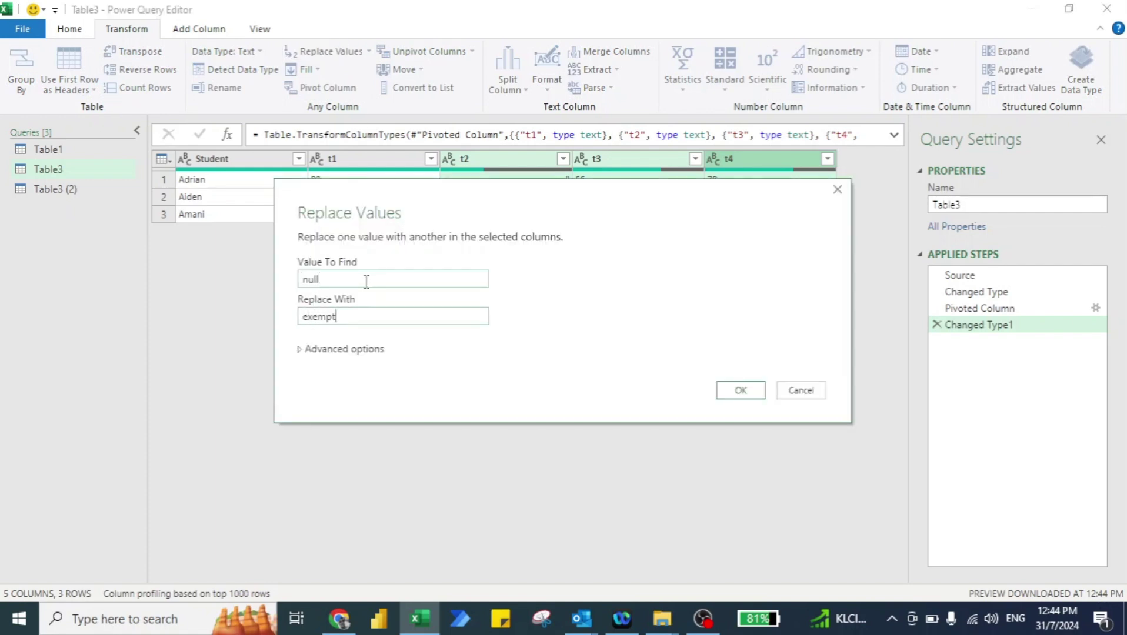
{"action": "left_click", "coordinate": [742, 392]}
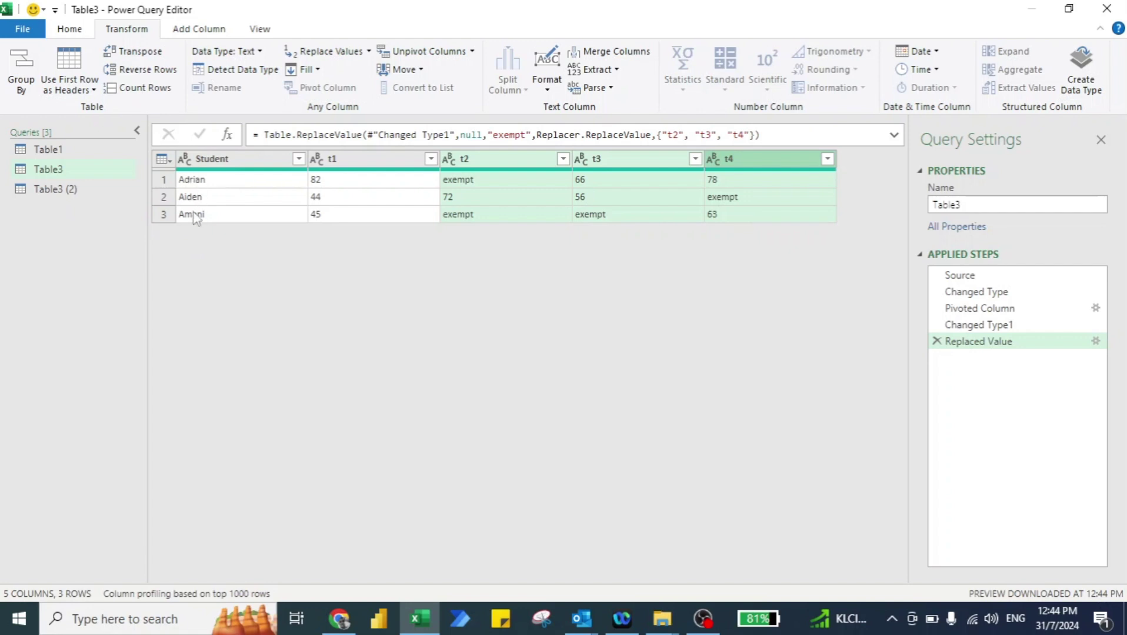
Merge the Table3 (2) query with Table3, matching on the Student columns with a Left Outer join.
{"action": "left_click", "coordinate": [61, 188]}
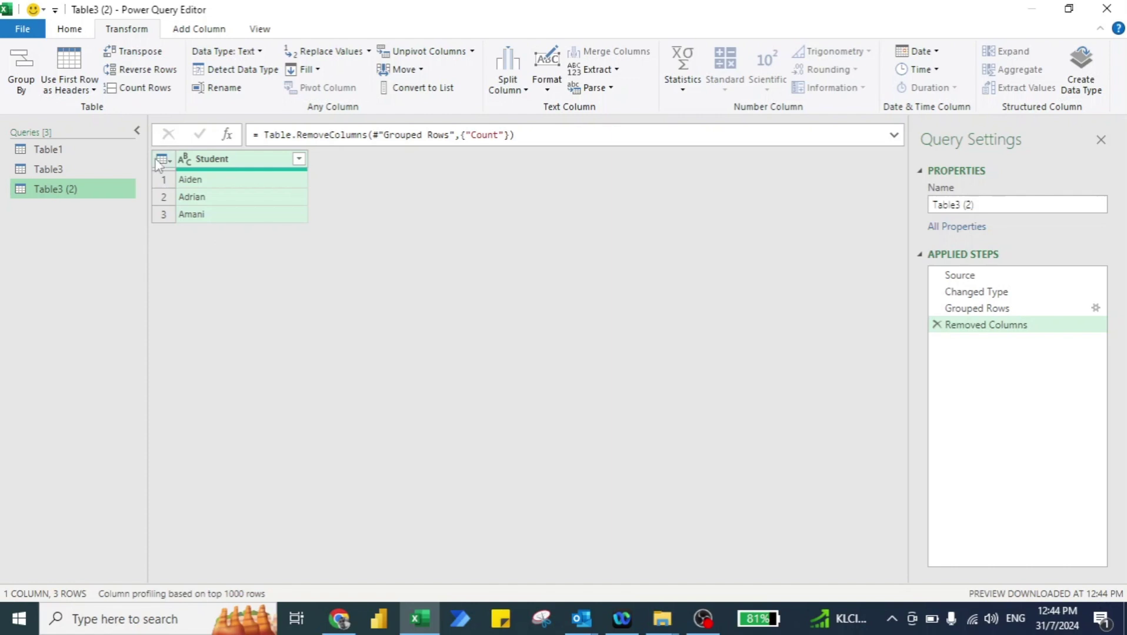
{"action": "left_click", "coordinate": [70, 29]}
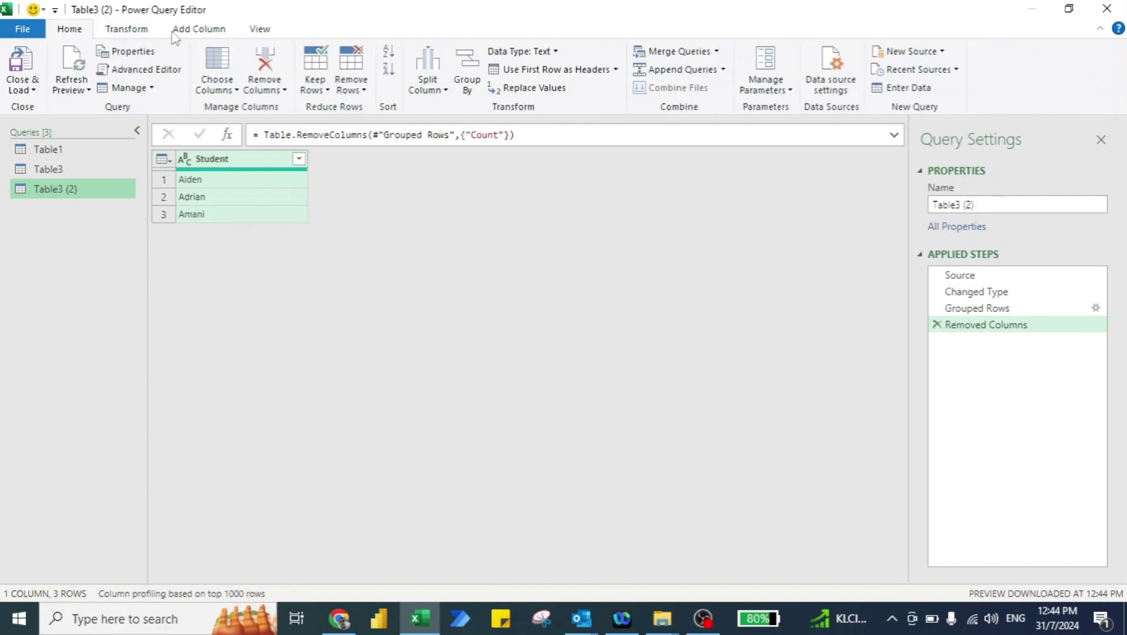
{"action": "left_click", "coordinate": [676, 53]}
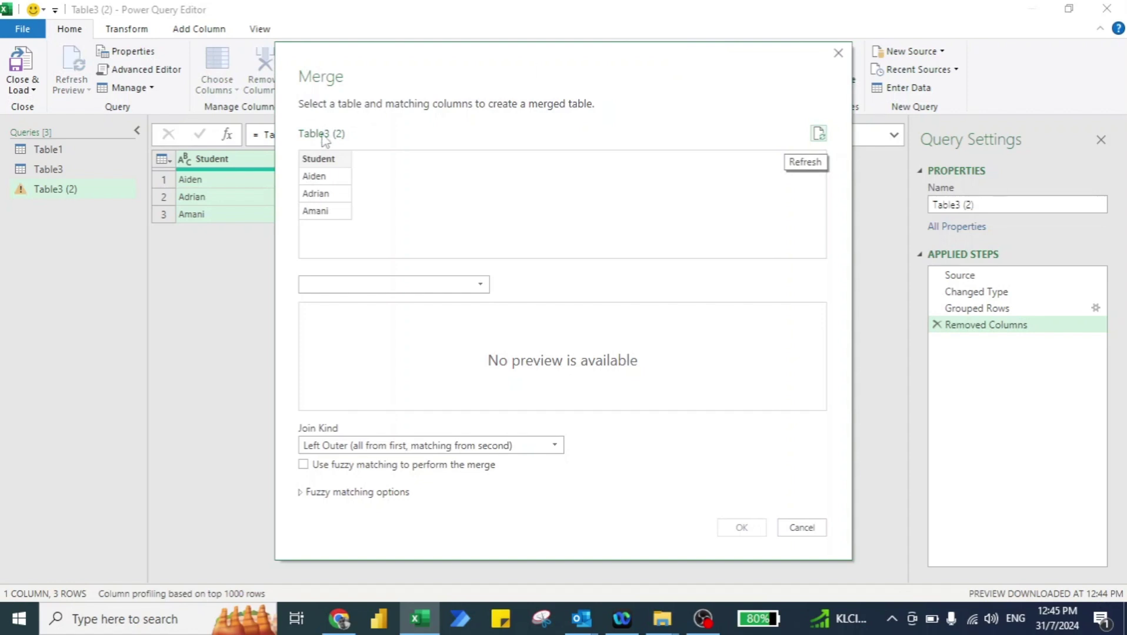
{"action": "left_click", "coordinate": [373, 291]}
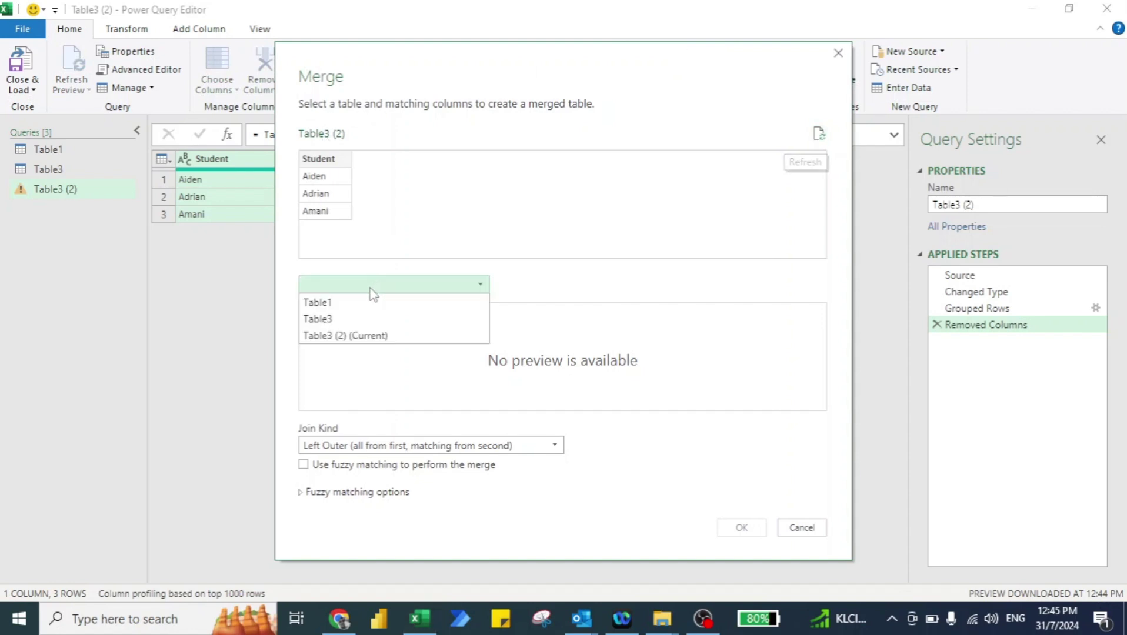
{"action": "left_click", "coordinate": [342, 320]}
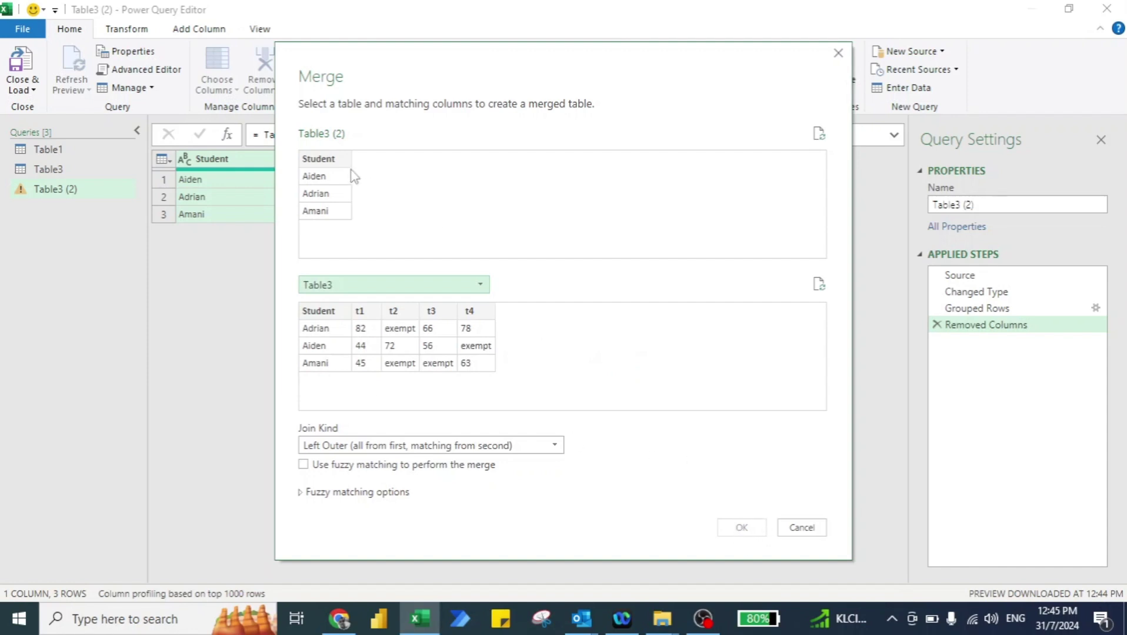
{"action": "left_click", "coordinate": [323, 161]}
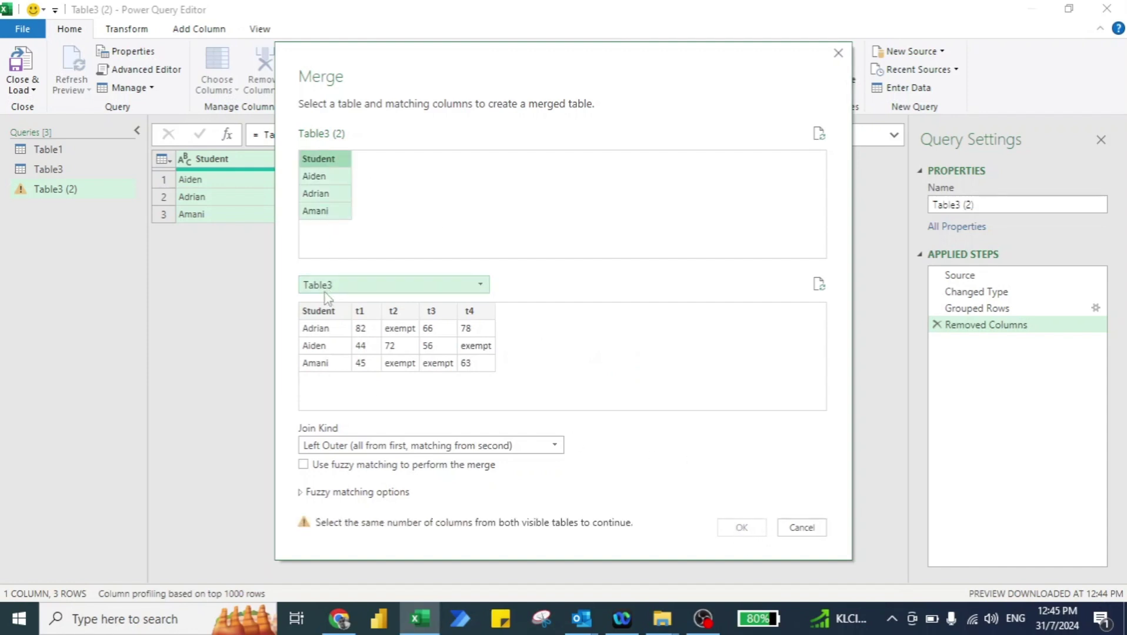
{"action": "left_click", "coordinate": [318, 313]}
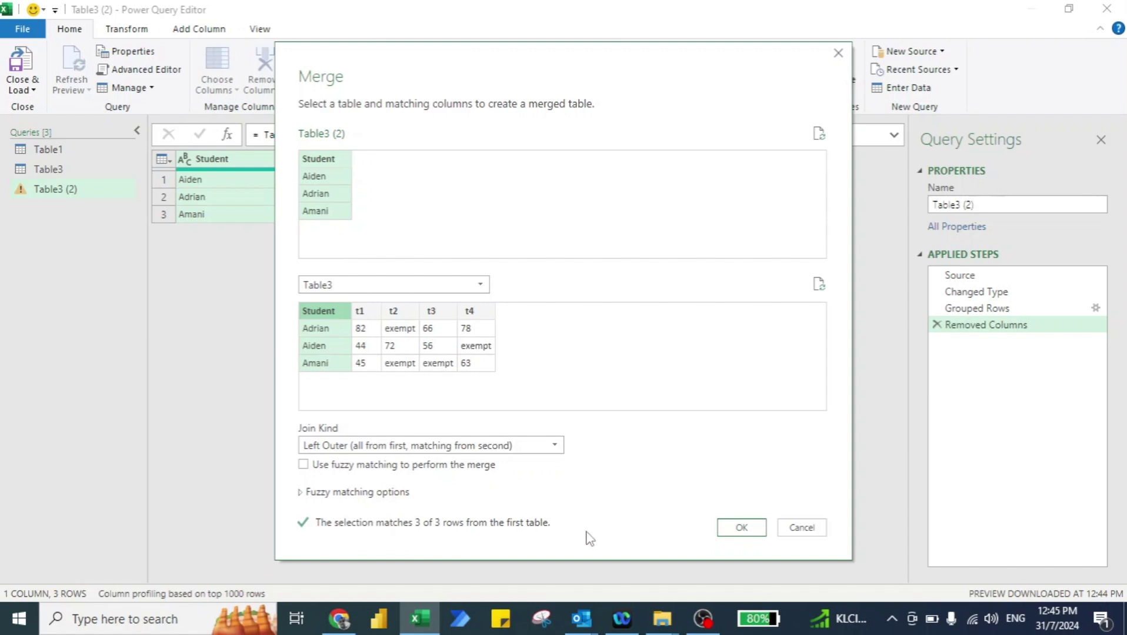
{"action": "left_click", "coordinate": [740, 529]}
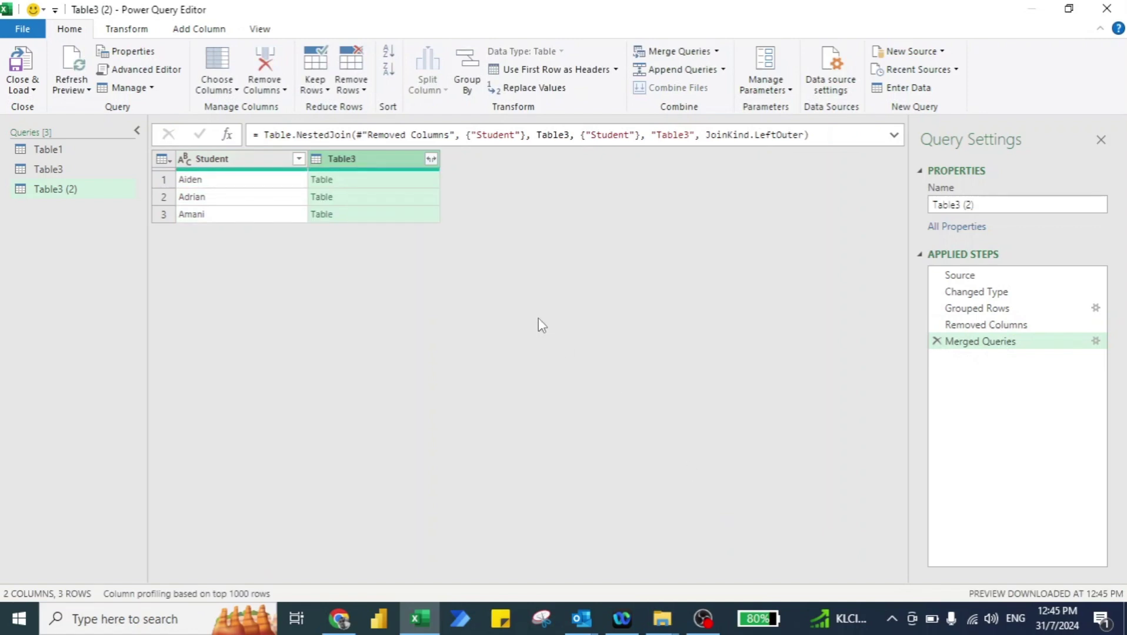
Expand the merged Table3 column to t1, t2, t3 and t4, without Student and without the original column name prefix.
{"action": "left_click", "coordinate": [431, 159]}
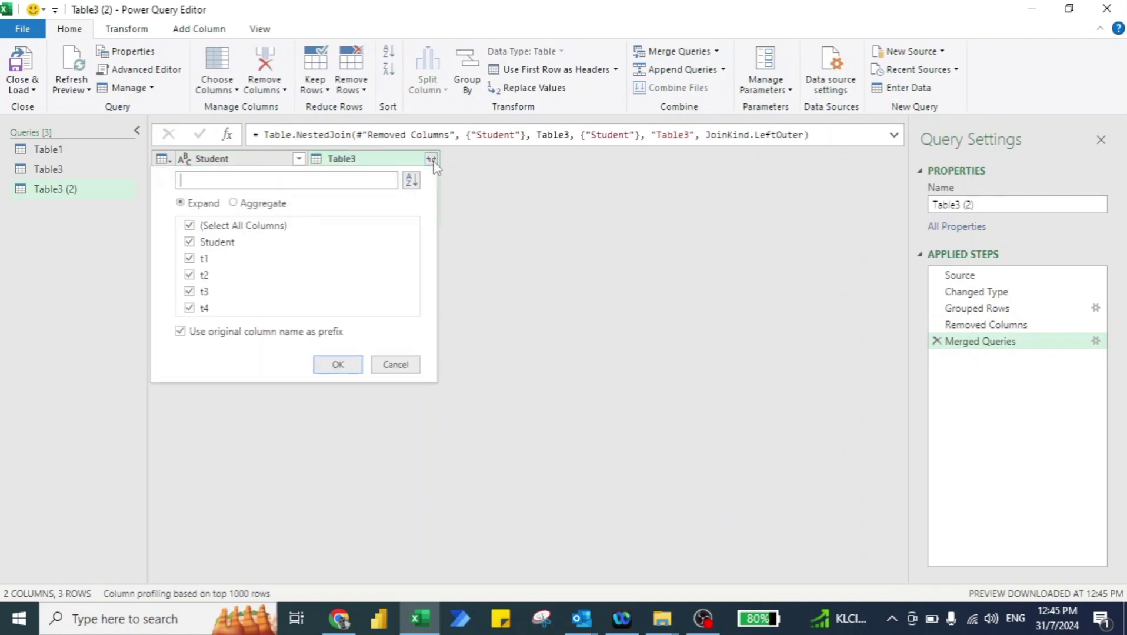
{"action": "left_click", "coordinate": [190, 242]}
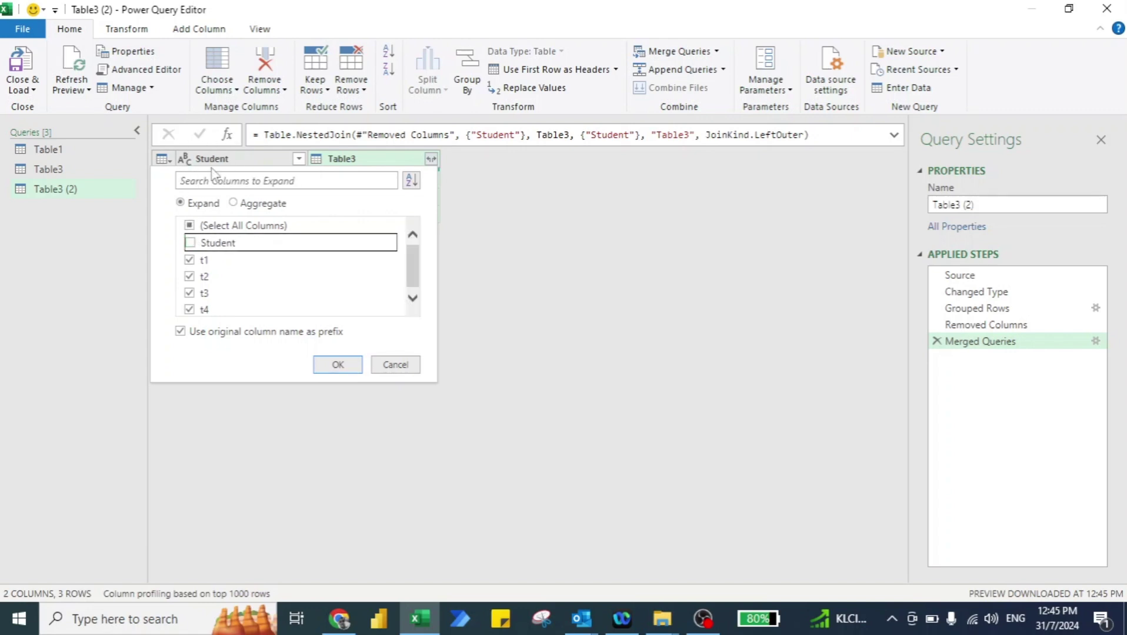
{"action": "left_click", "coordinate": [180, 332]}
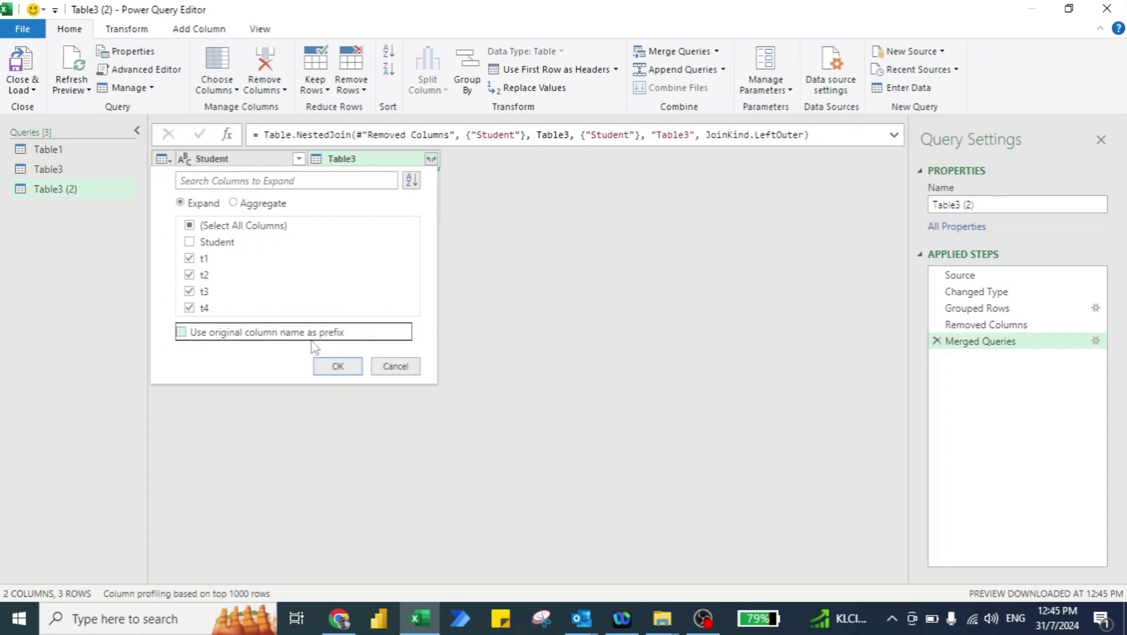
{"action": "left_click", "coordinate": [336, 366]}
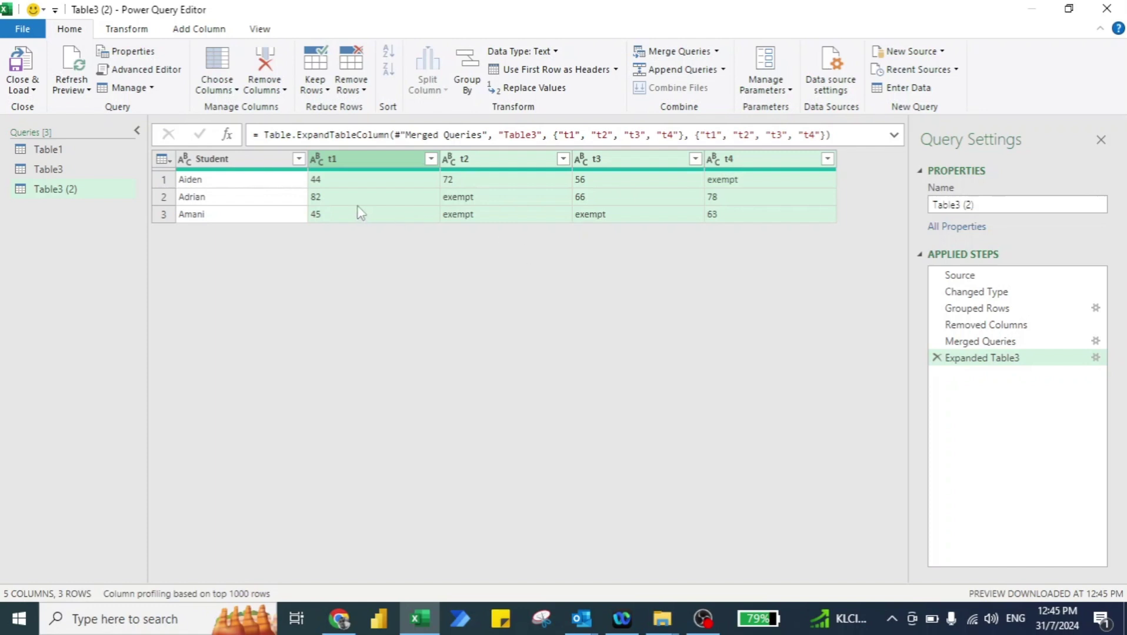
Close the query editor and load the new queries as Only Create Connection.
{"action": "left_click", "coordinate": [24, 89]}
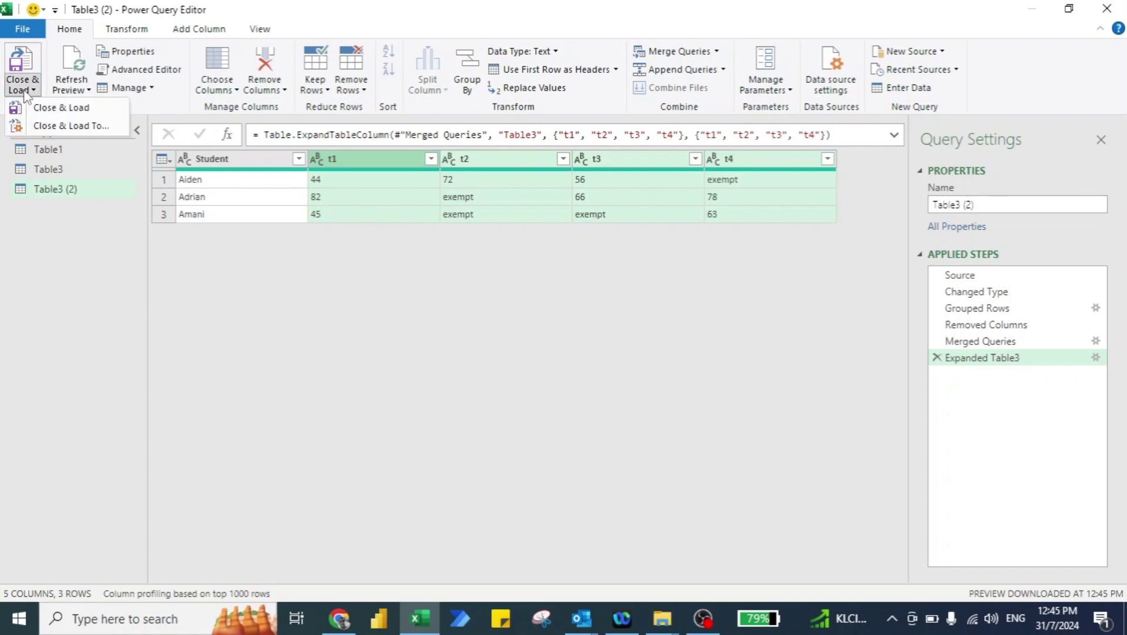
{"action": "left_click", "coordinate": [85, 128]}
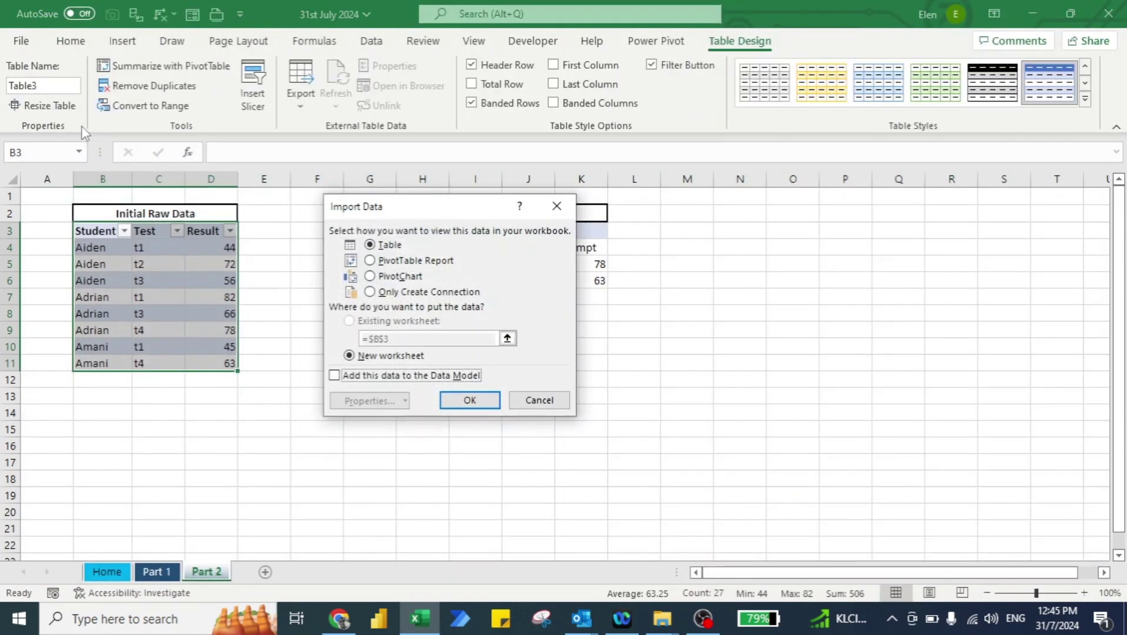
{"action": "left_click", "coordinate": [371, 292]}
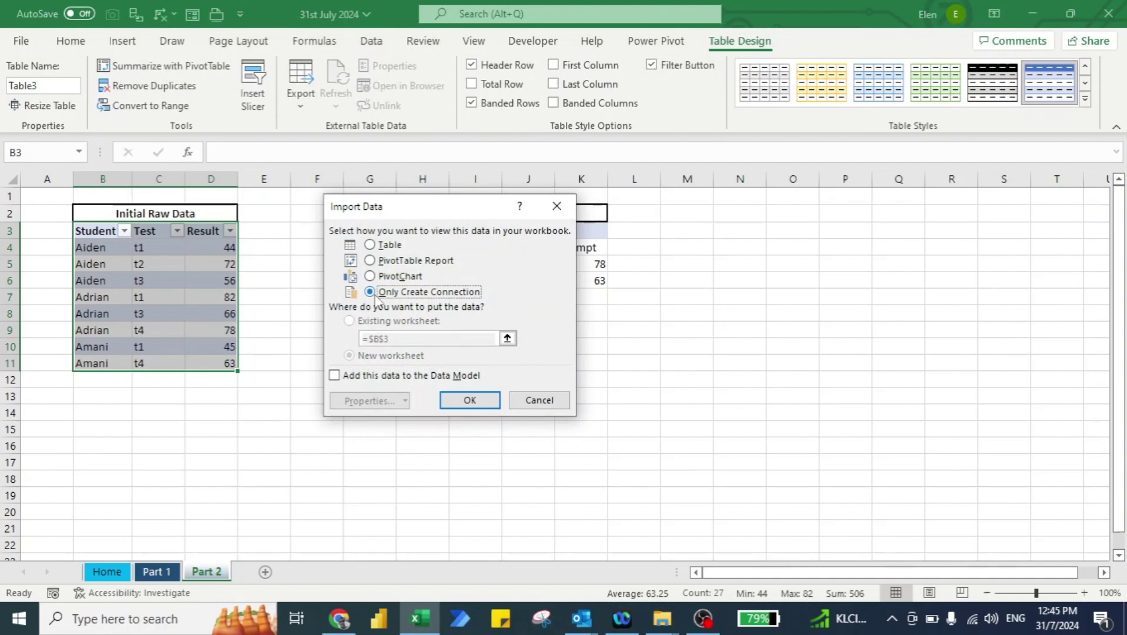
{"action": "left_click", "coordinate": [485, 404]}
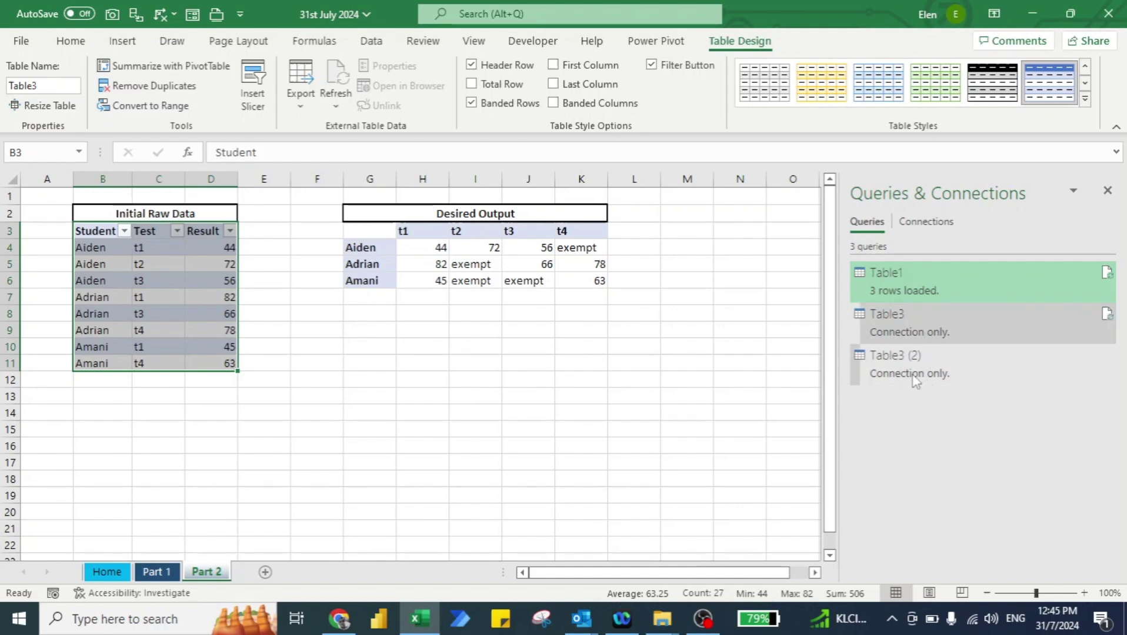
Load the Table3 (2) query as a table at cell M3 of the Part 2 sheet and close the queries pane.
{"action": "mouse_move", "coordinate": [895, 363]}
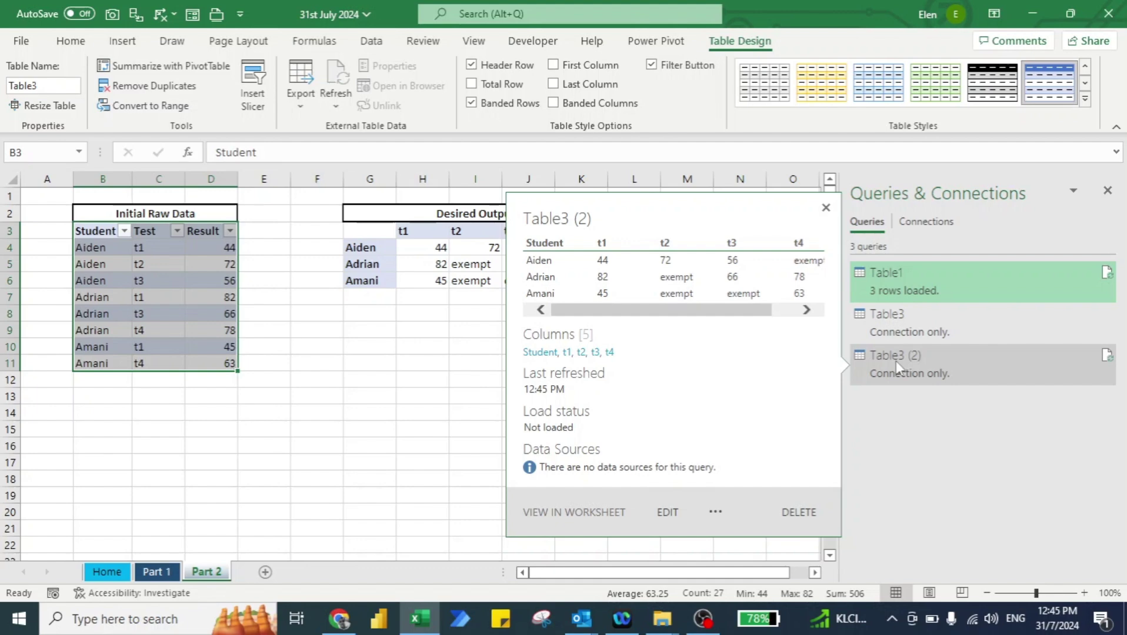
{"action": "right_click", "coordinate": [897, 366]}
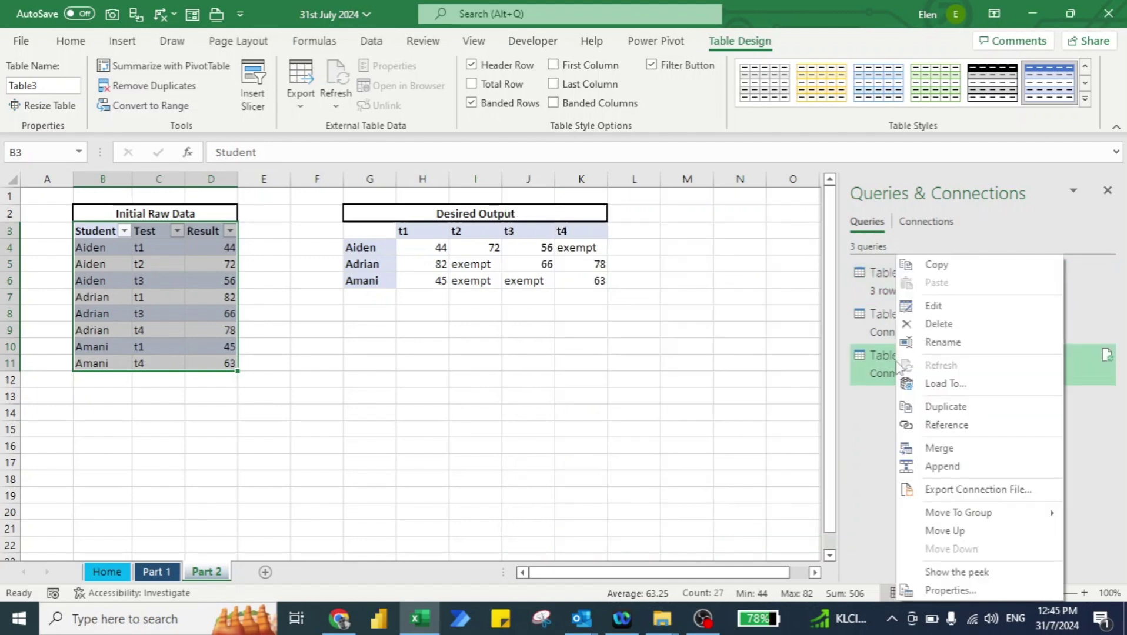
{"action": "left_click", "coordinate": [945, 385]}
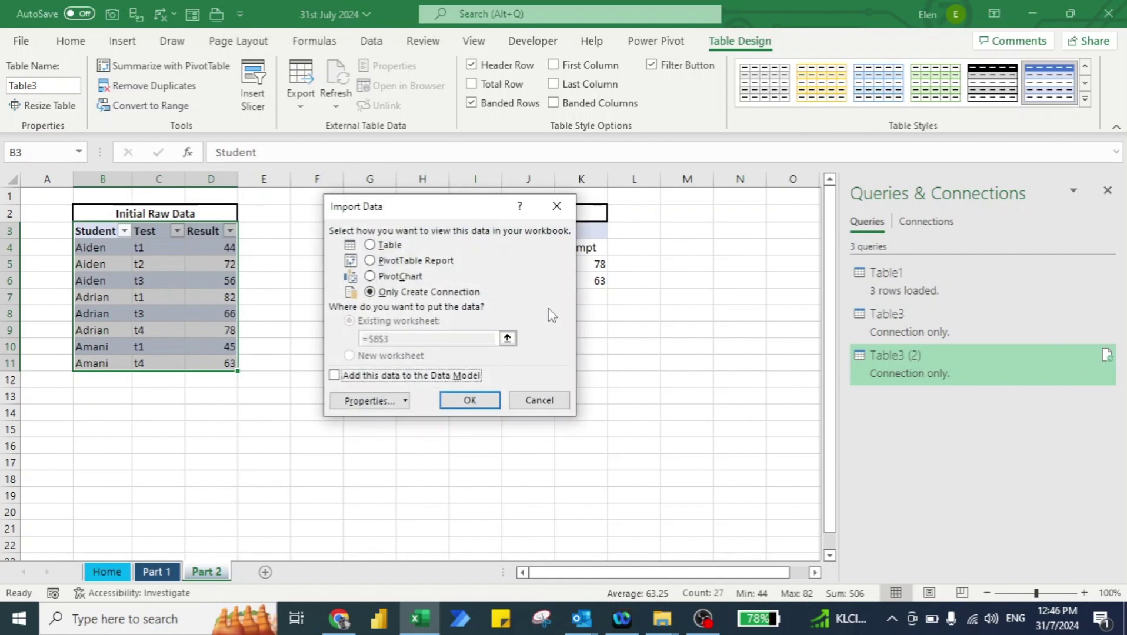
{"action": "left_click", "coordinate": [369, 244]}
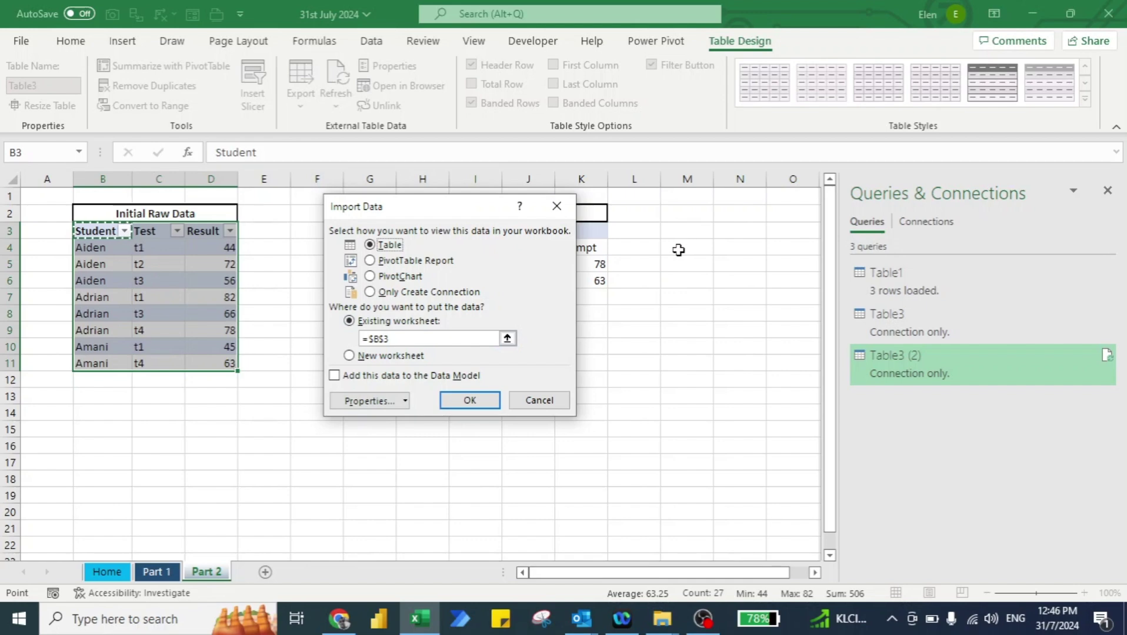
{"action": "left_click", "coordinate": [679, 231]}
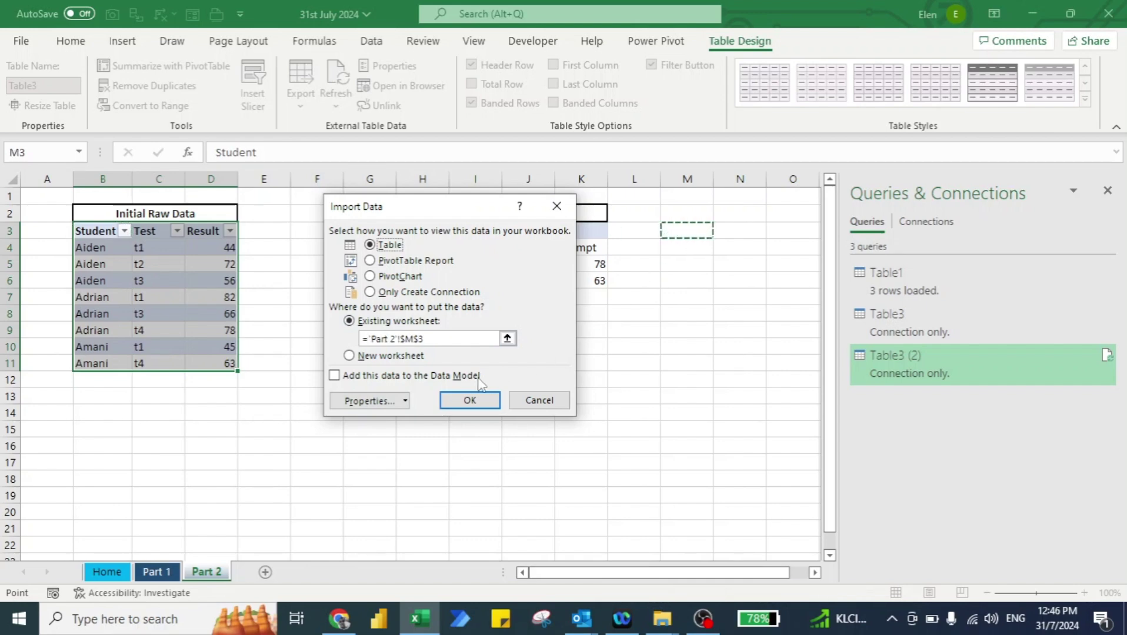
{"action": "left_click", "coordinate": [468, 400]}
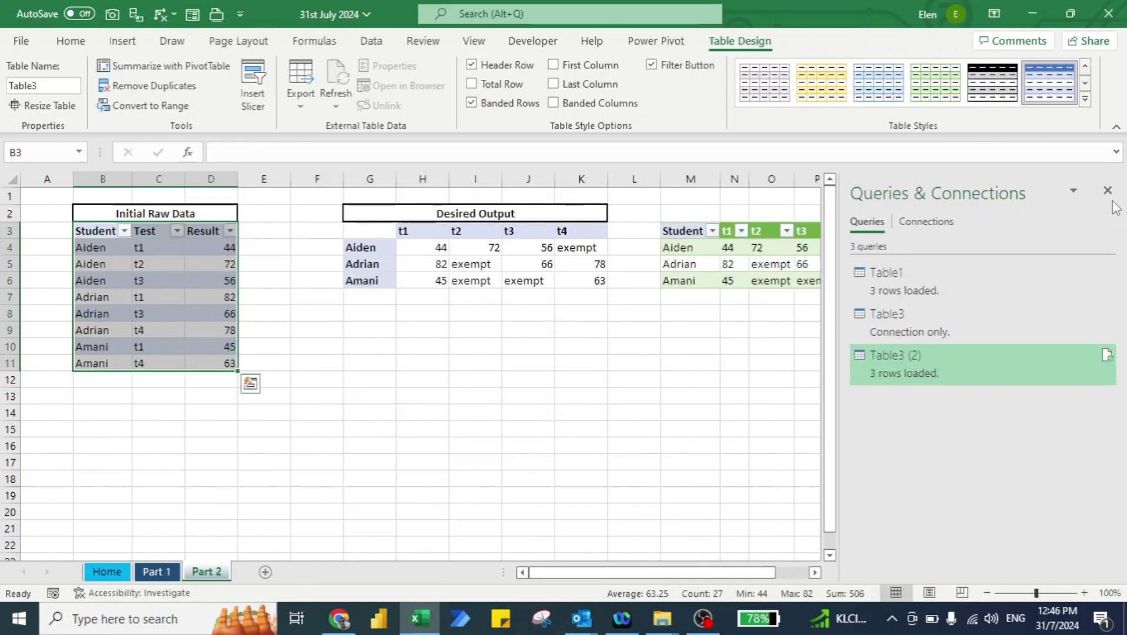
{"action": "left_click", "coordinate": [1107, 191]}
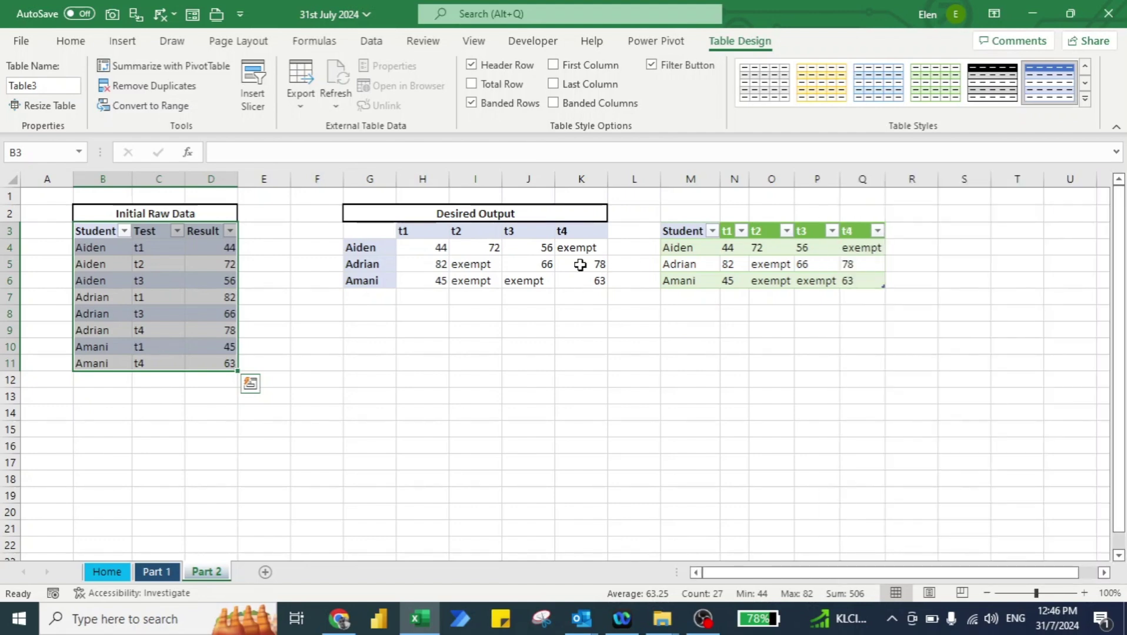